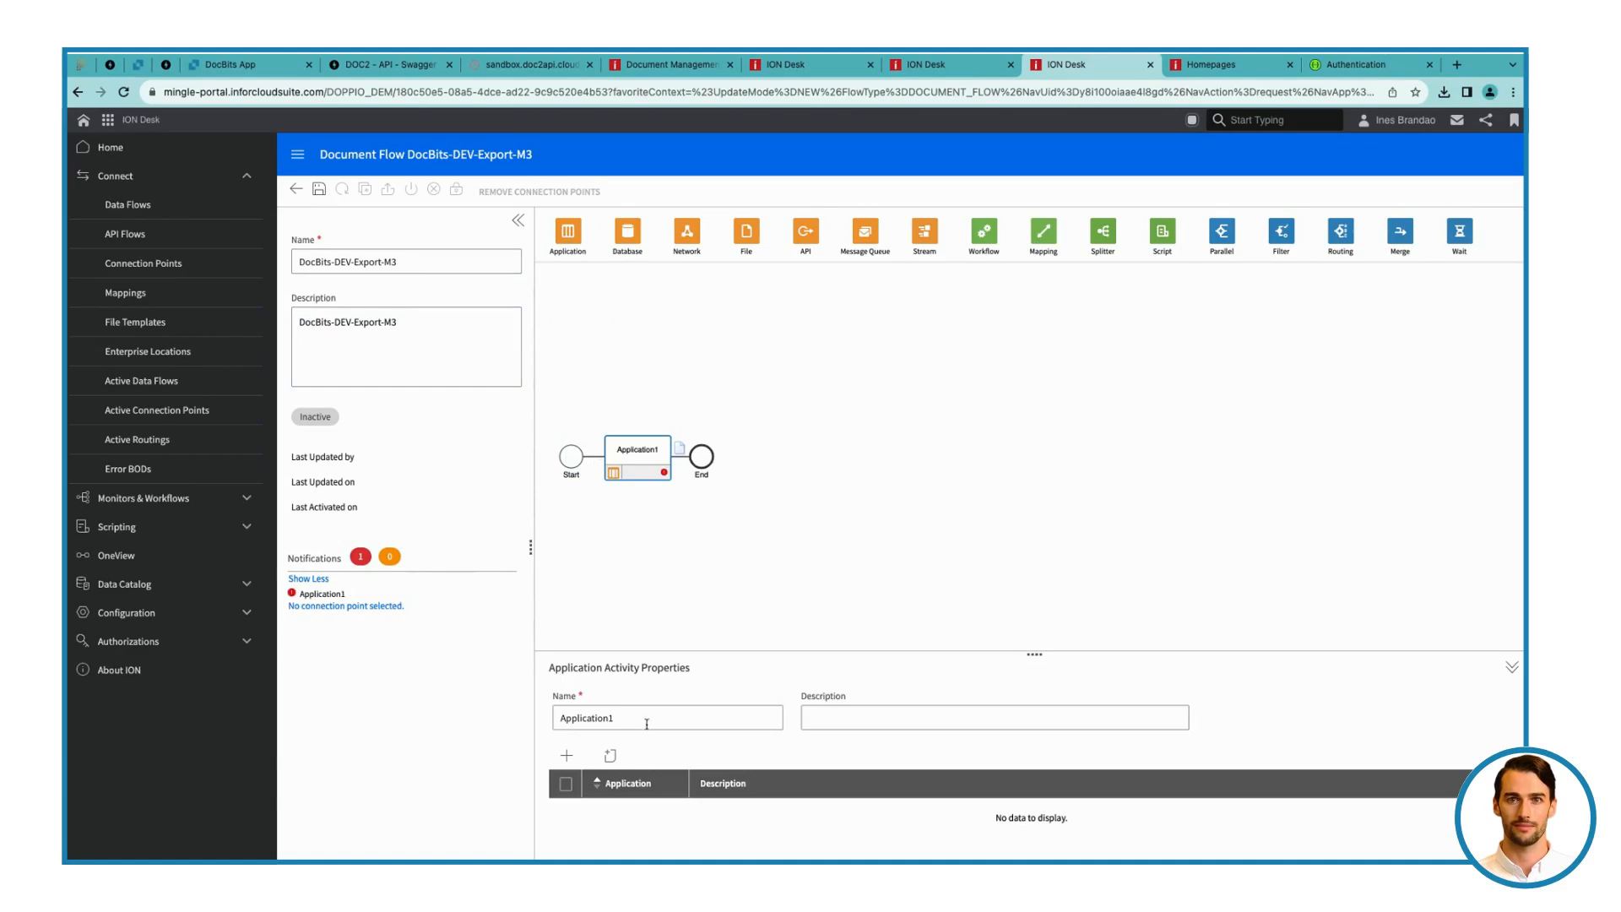
Name the application activity DocBits-DEV-Sandbox and add three mapping activities after it in the flow
type("DocBits-DEV-Sandbox")
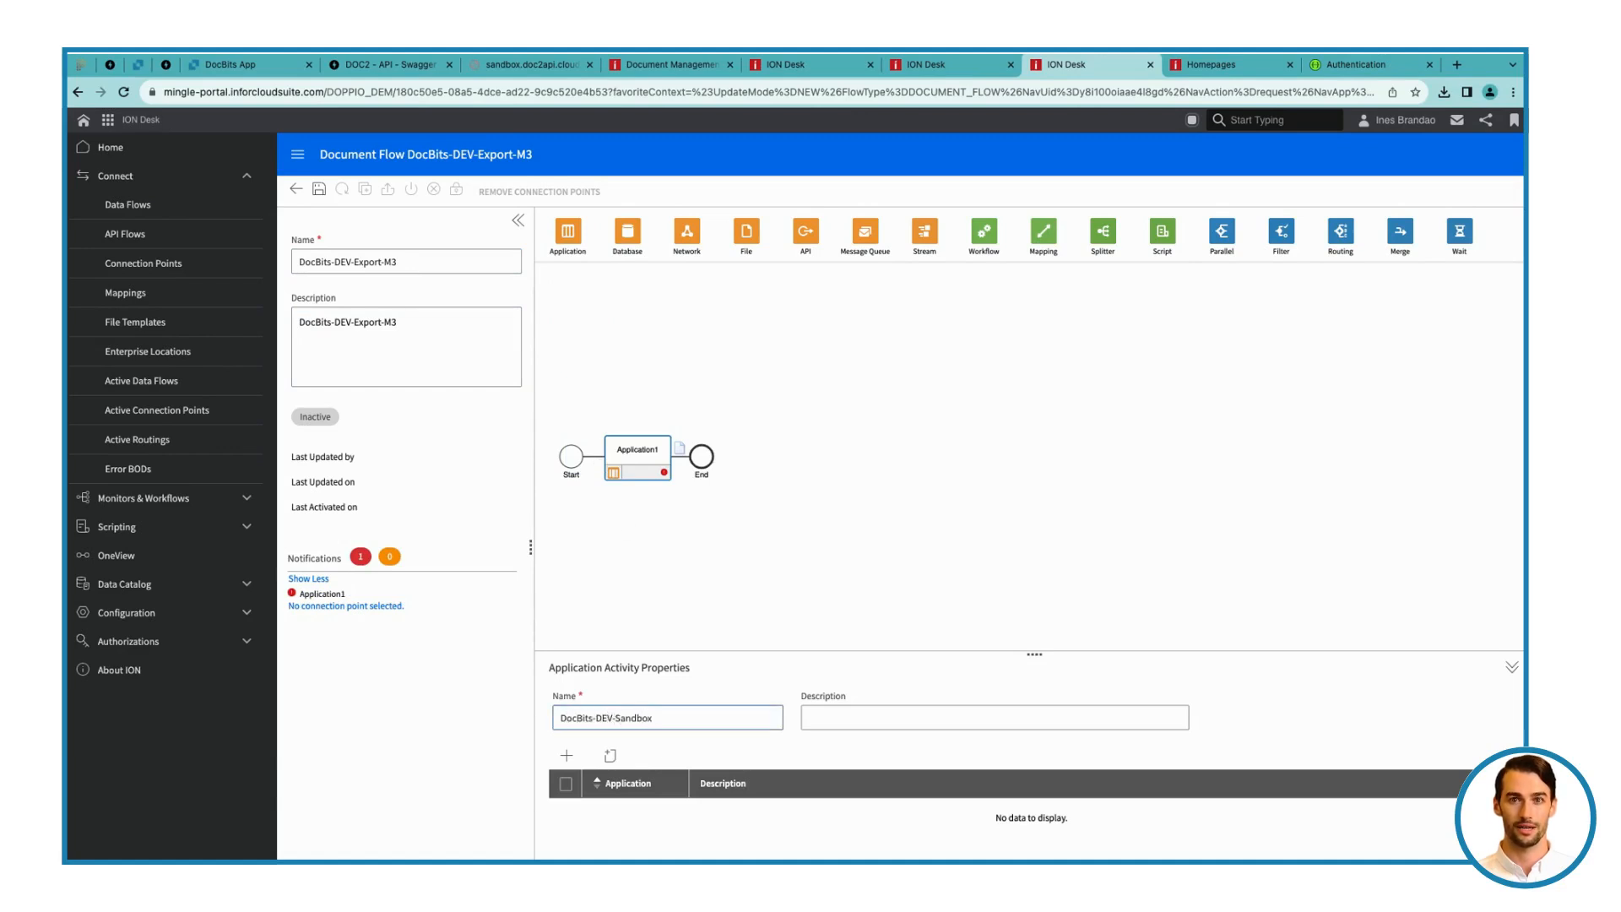
left_click_drag(1046, 238, 701, 458)
left_click_drag(1045, 233, 768, 455)
left_click_drag(1044, 241, 852, 461)
Add an application activity named M3 after the last mapping and assign the m3 connection point to it
left_click_drag(580, 240, 938, 455)
double_click(619, 716)
type("M3")
left_click(565, 756)
type("m3")
left_click(759, 515)
left_click(990, 670)
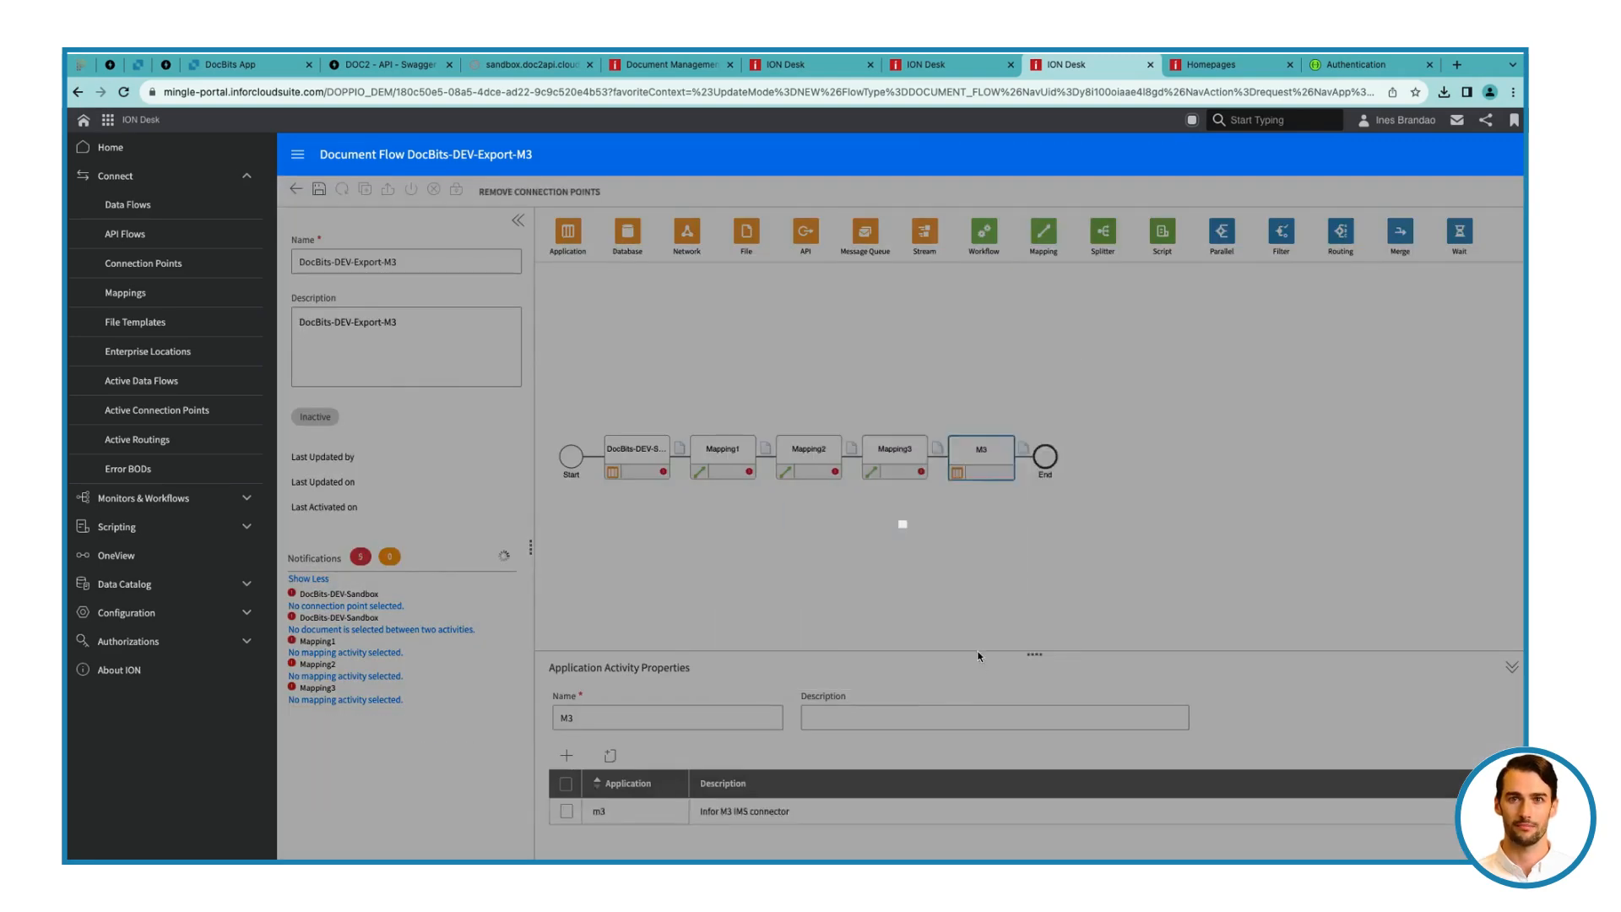
Add an ION API activity after M3 with DocBits-DEV-API-Error as its name and description
left_click_drag(1021, 456, 1023, 456)
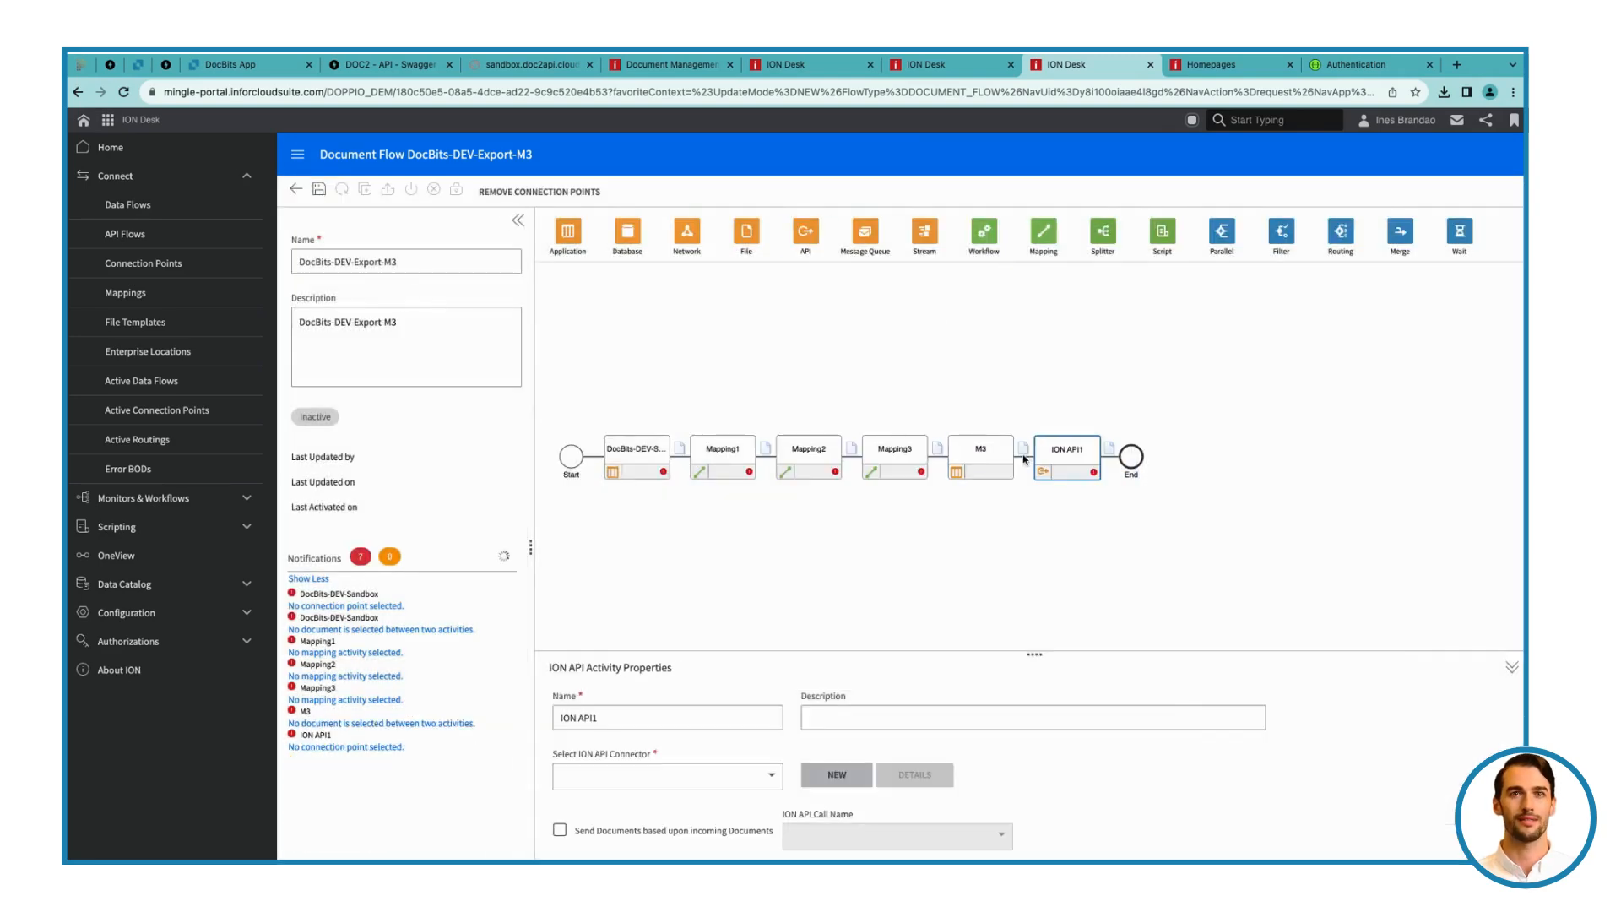
triple_click(659, 713)
type("DocBits-DEV-API-Erro")
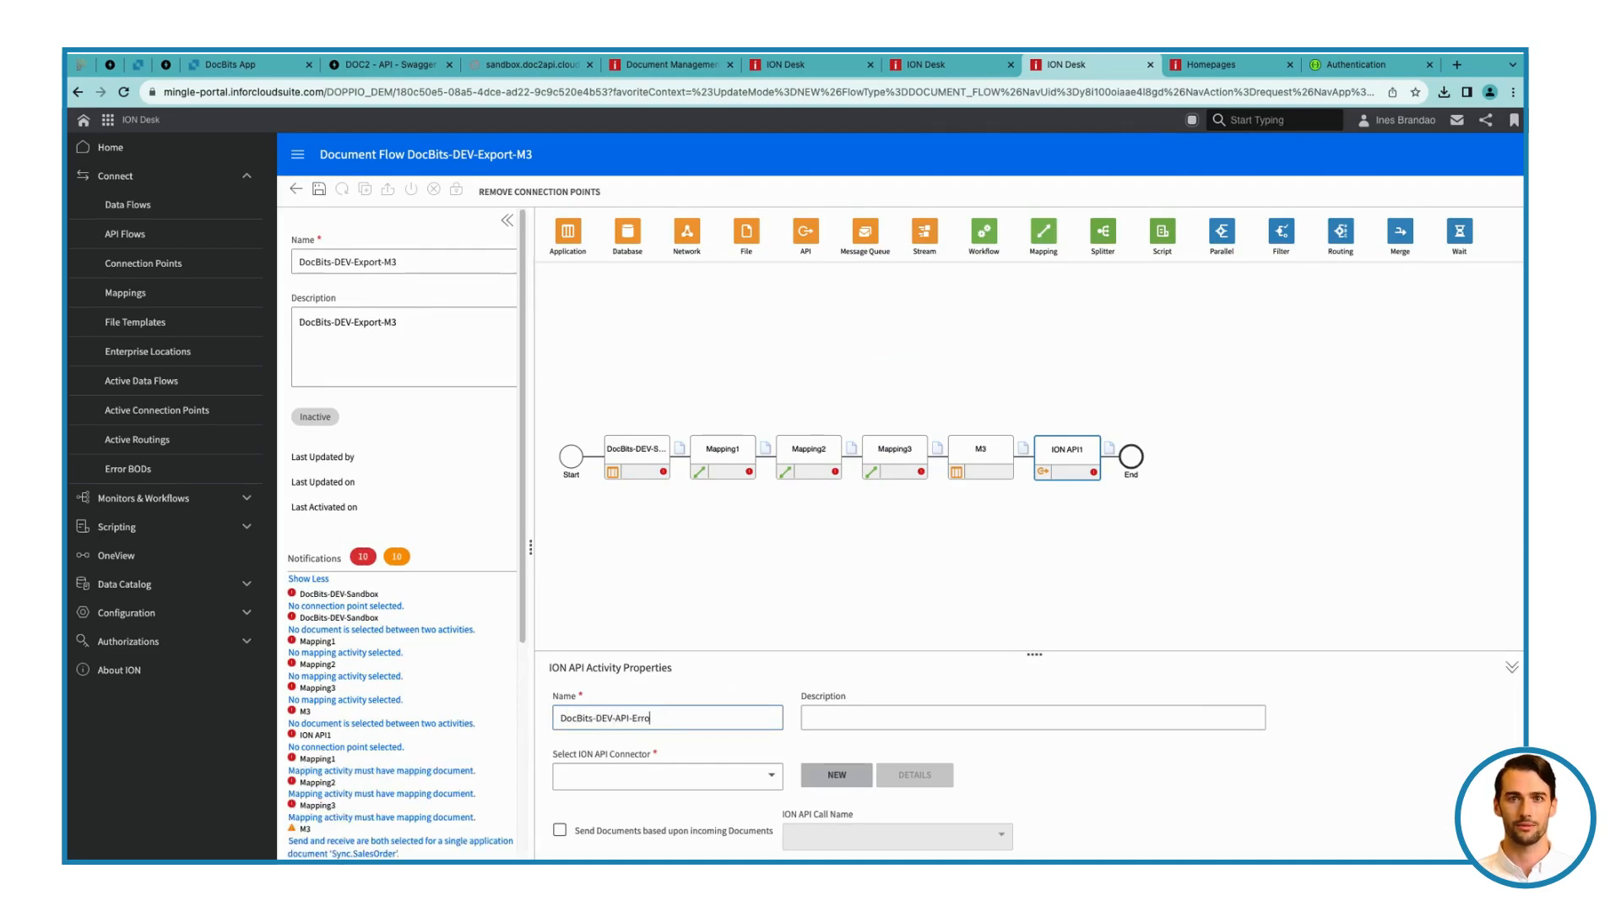
key("ctrl+a")
key("ctrl+c")
left_click(1032, 718)
key("ctrl+v")
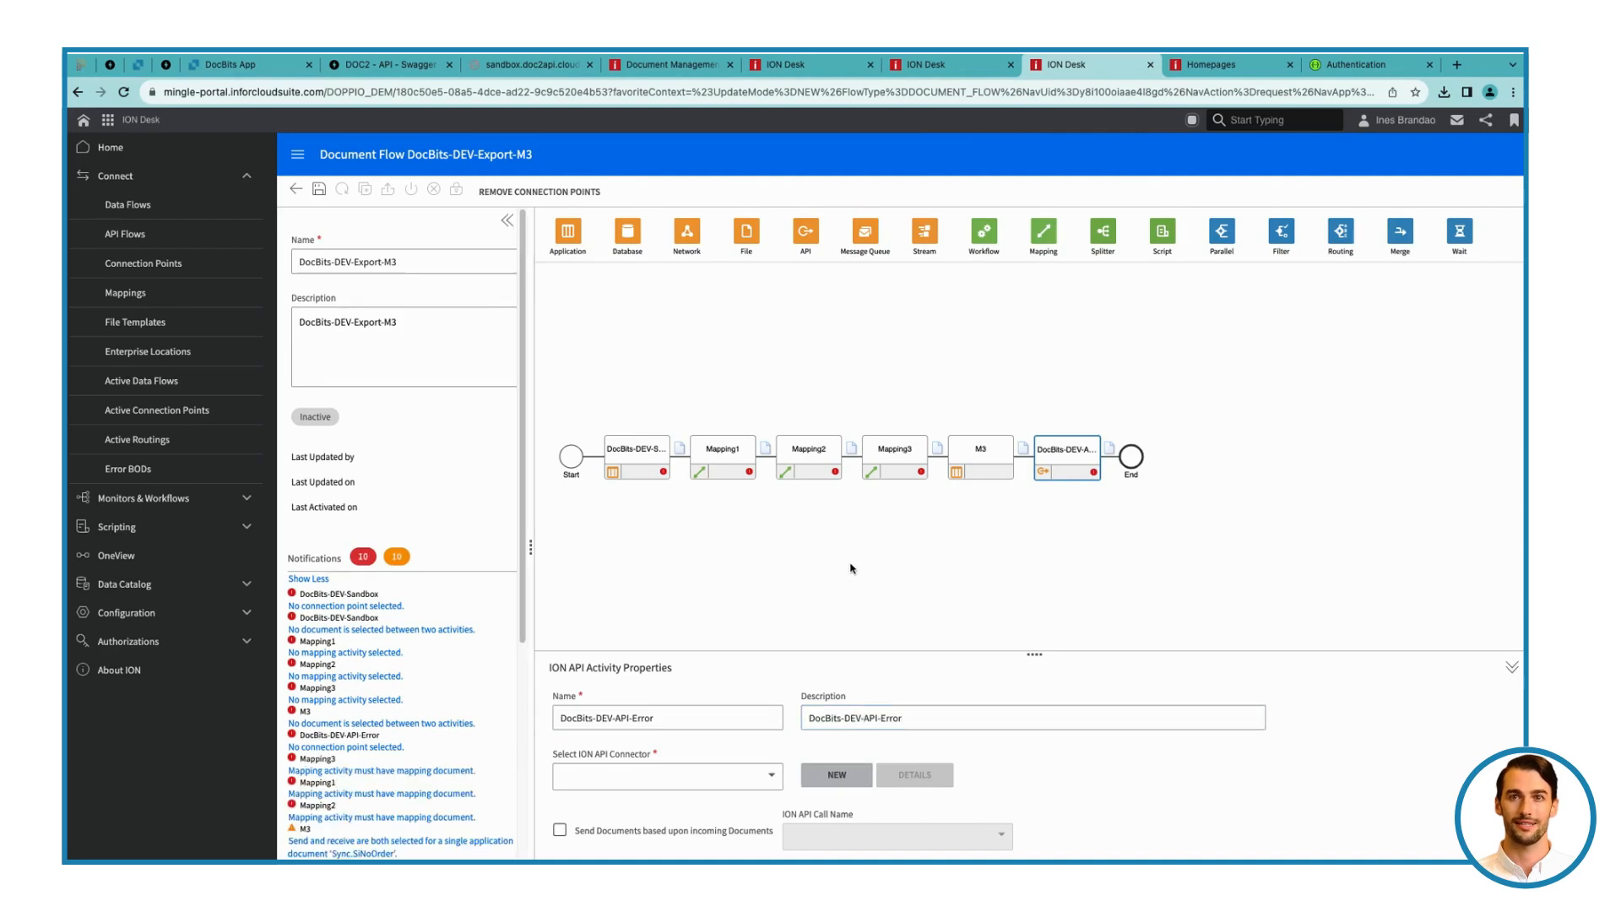
Set the first mapping activity's name and description to SyncCaptureDocumentToSyncSupplier
left_click(679, 452)
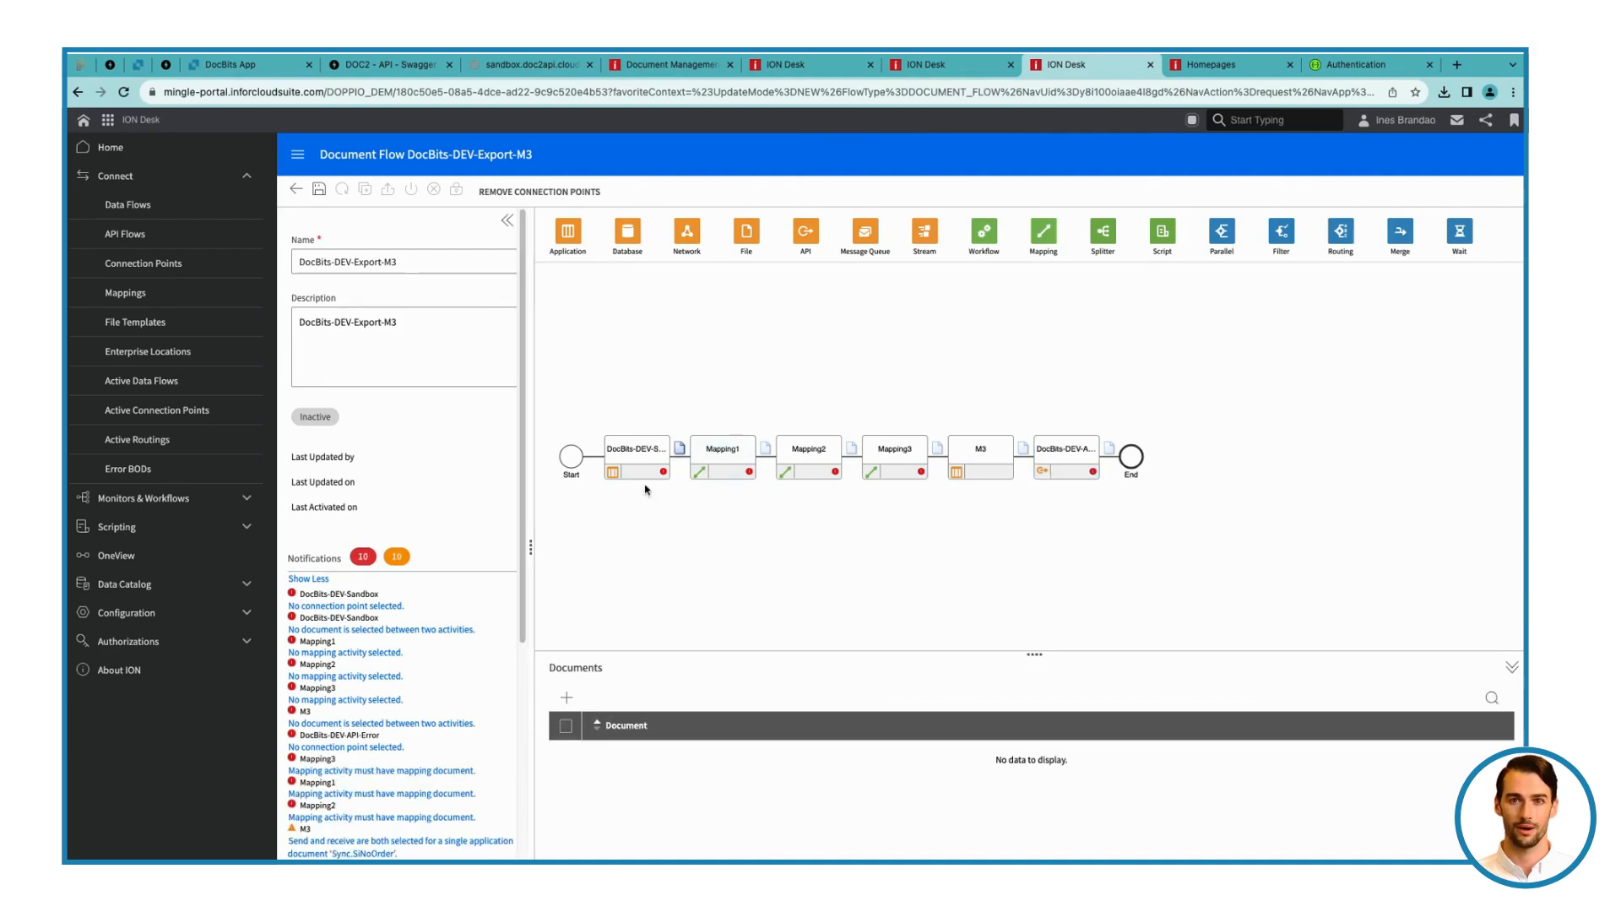
left_click(720, 450)
triple_click(634, 746)
type("SyncCaptureDocumentTo")
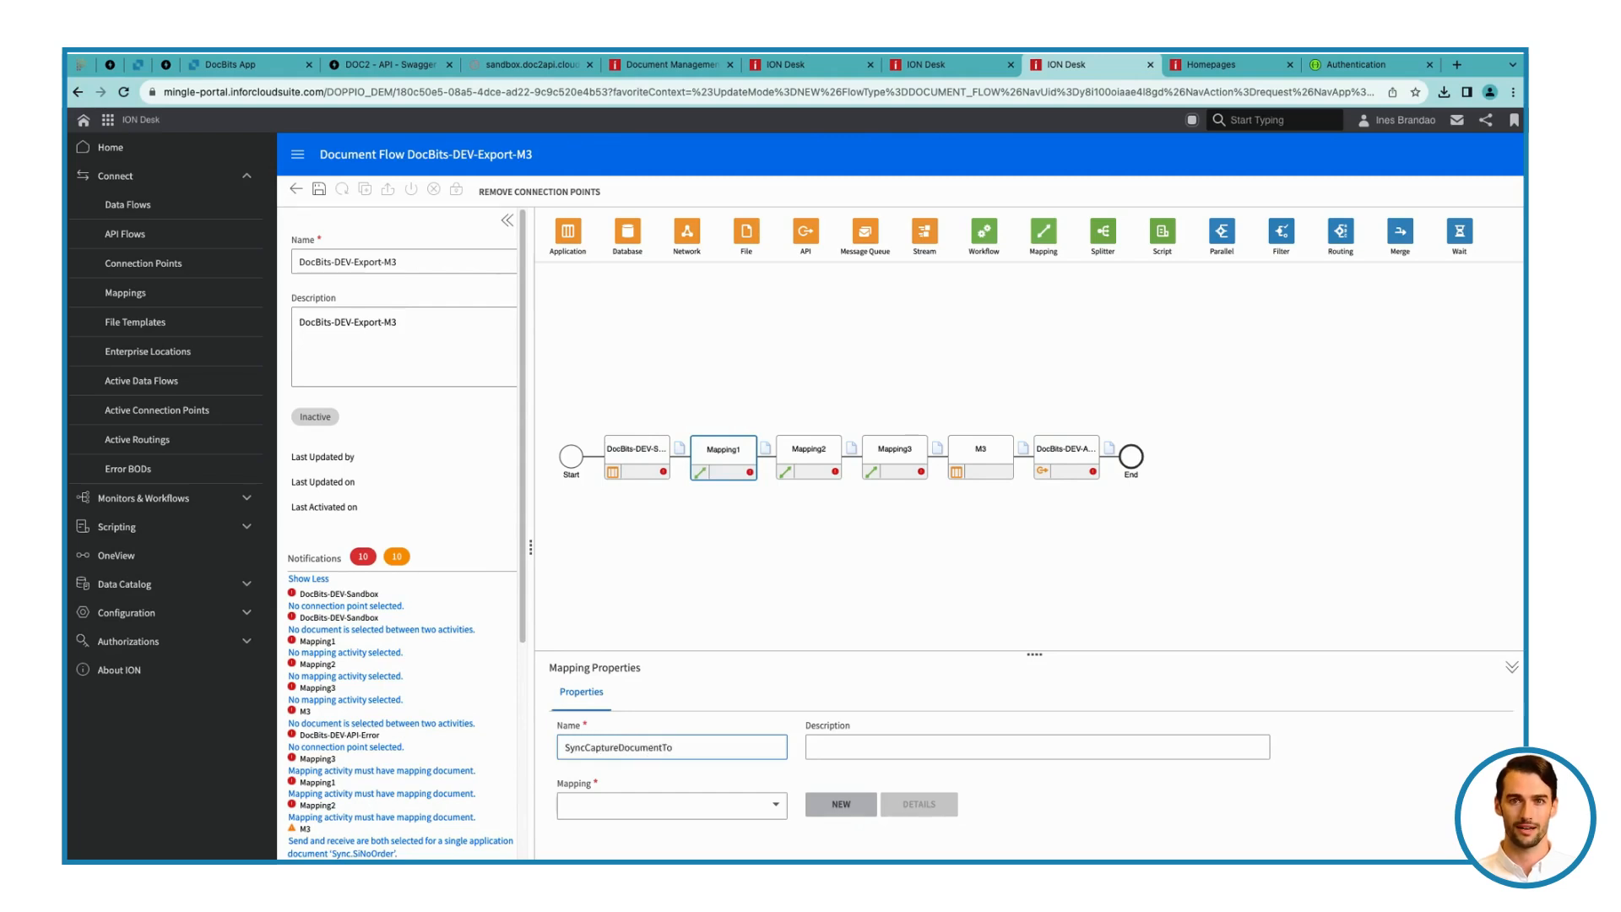
type("SyncSupplie")
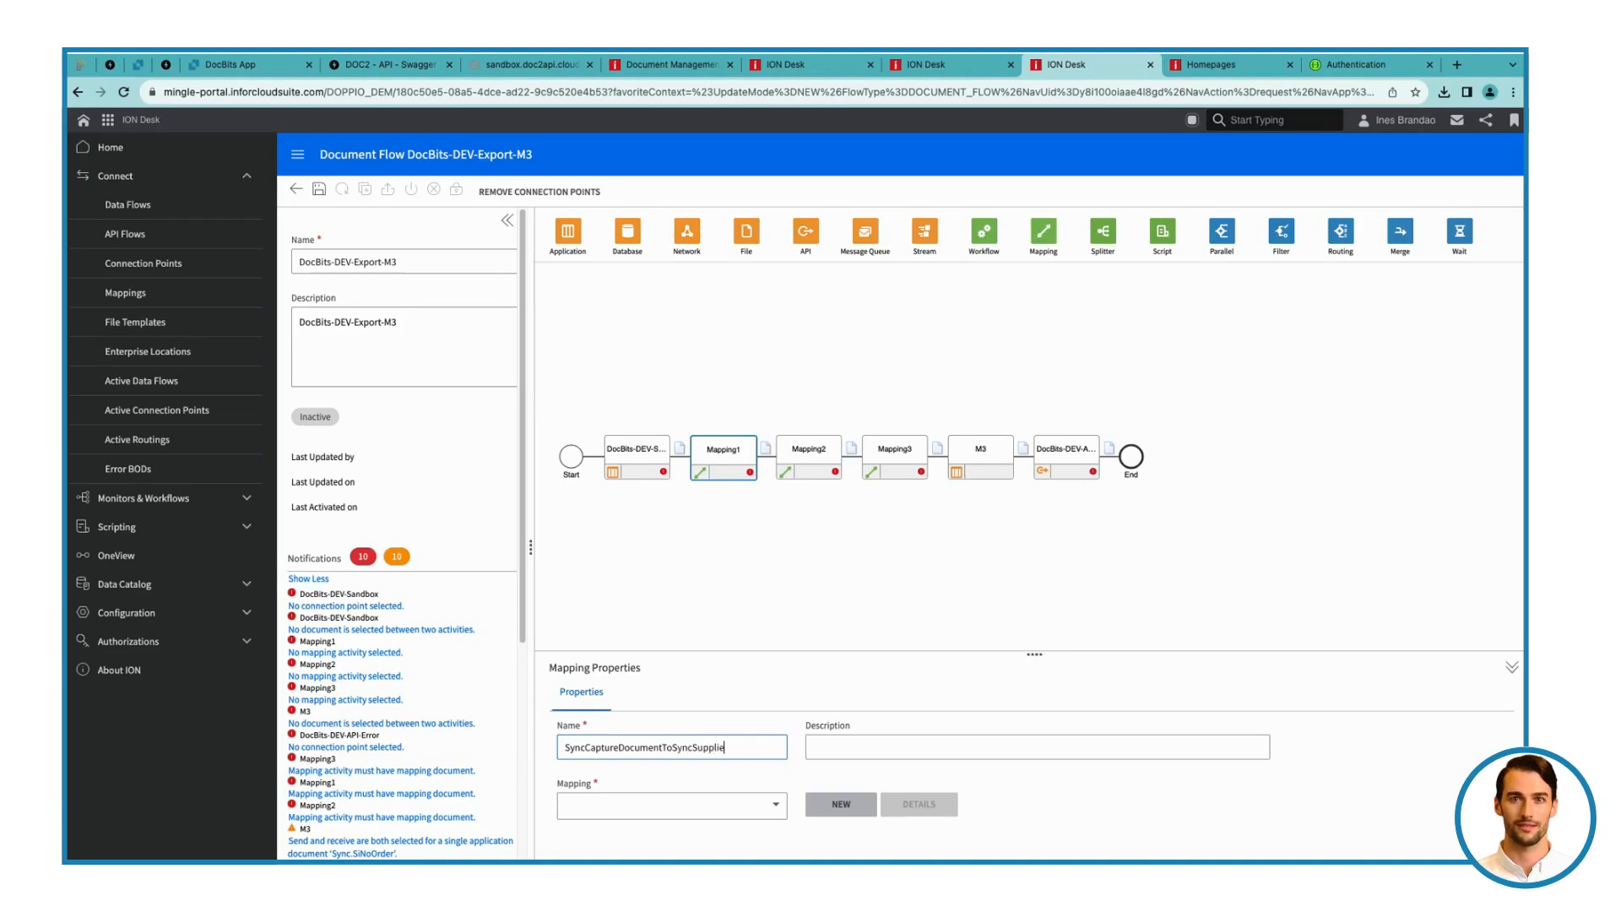
type("r")
key("ctrl+a")
key("ctrl+c")
left_click(1013, 749)
key("ctrl+v")
Assign the SyncCaptDoc_SyncSuppInv mapping to the first mapping activity
left_click(702, 806)
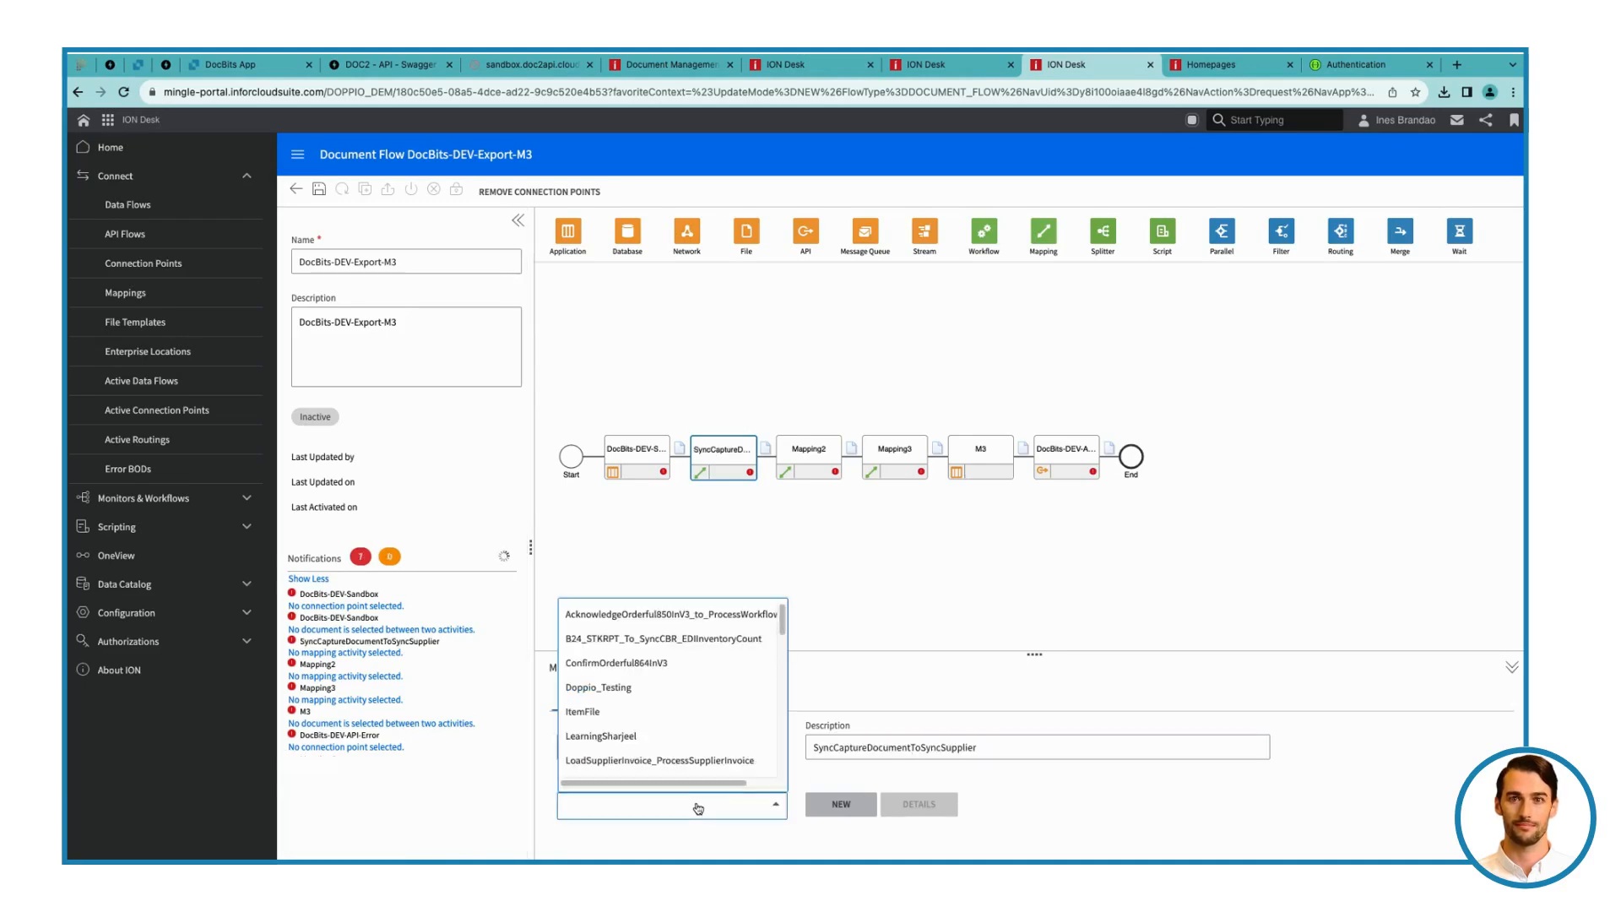
scroll(692, 741, "down", 5)
scroll(692, 741, "down", 5)
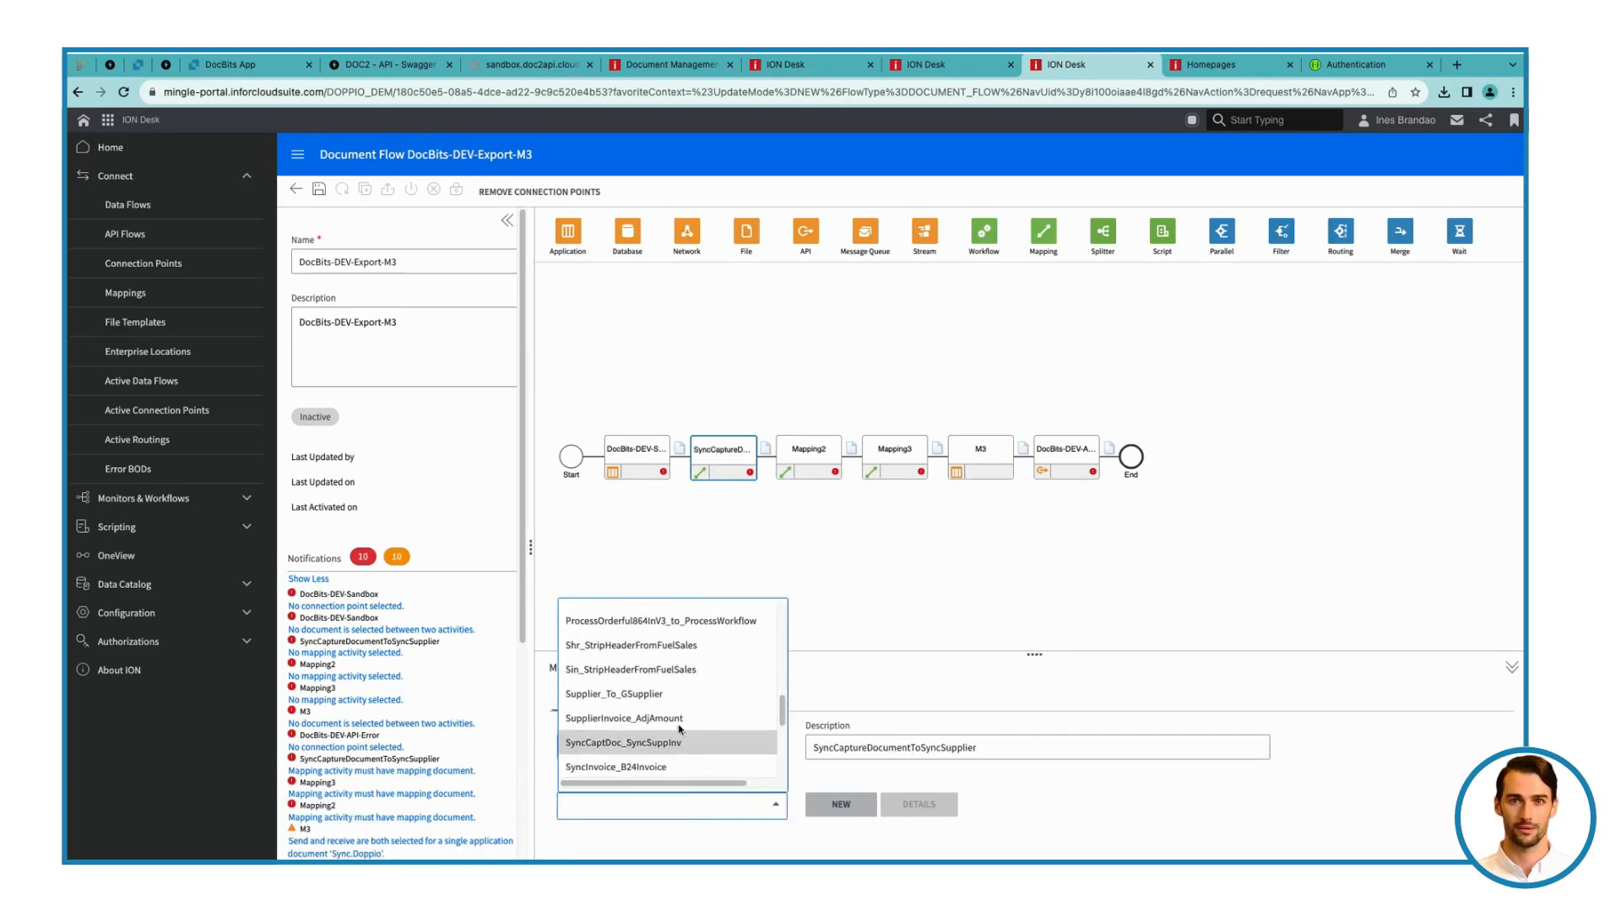
left_click(673, 738)
Set the second mapping activity's name and description to SyncSupplierToLoadSupplier
left_click(809, 456)
left_click(666, 747)
type("SyncSupplierToLoad")
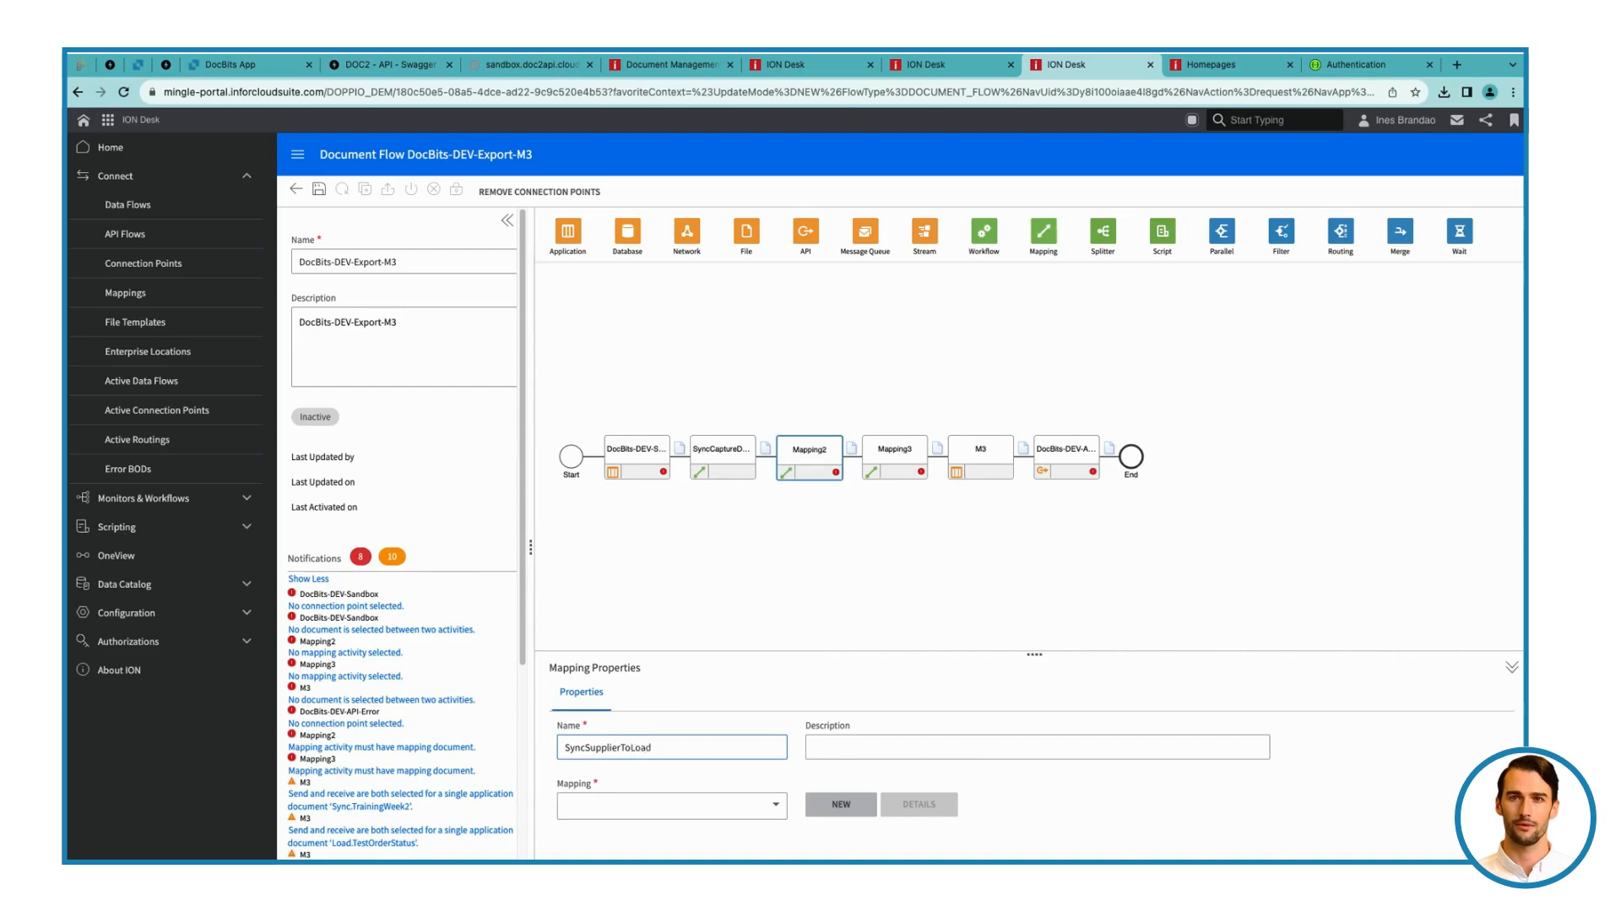
key("ctrl+a")
key("ctrl+c")
left_click(1013, 750)
key("ctrl+v")
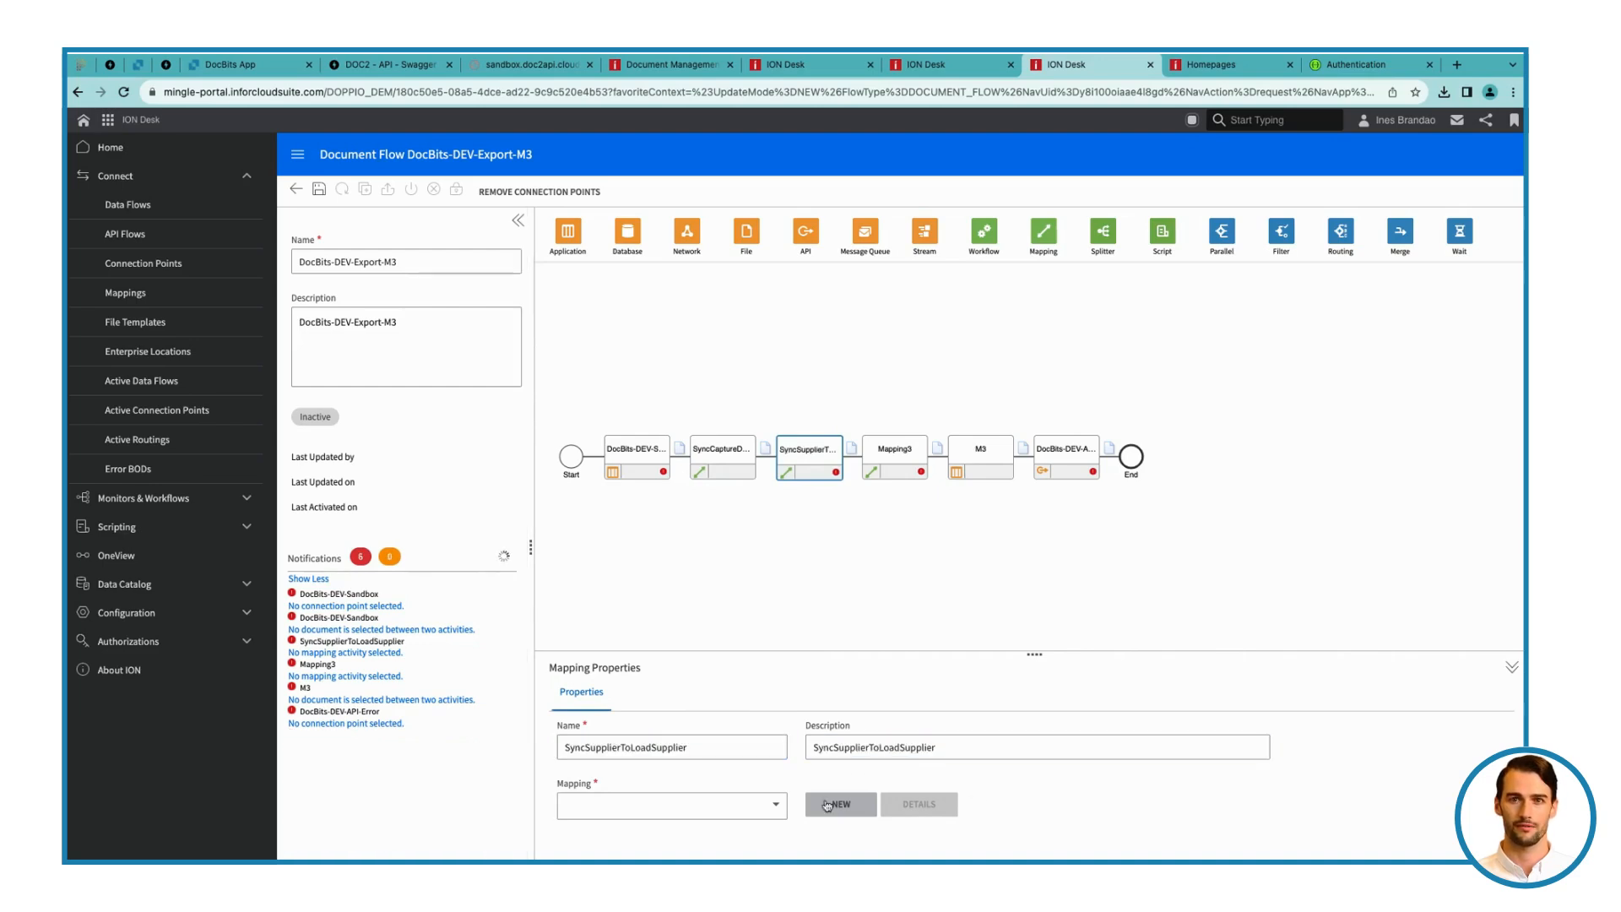
Assign the SyncSupplierInvoice_LoadSupplierInvoice mapping to the second mapping activity
left_click(703, 806)
scroll(692, 741, "down", 3)
scroll(691, 748, "down", 10)
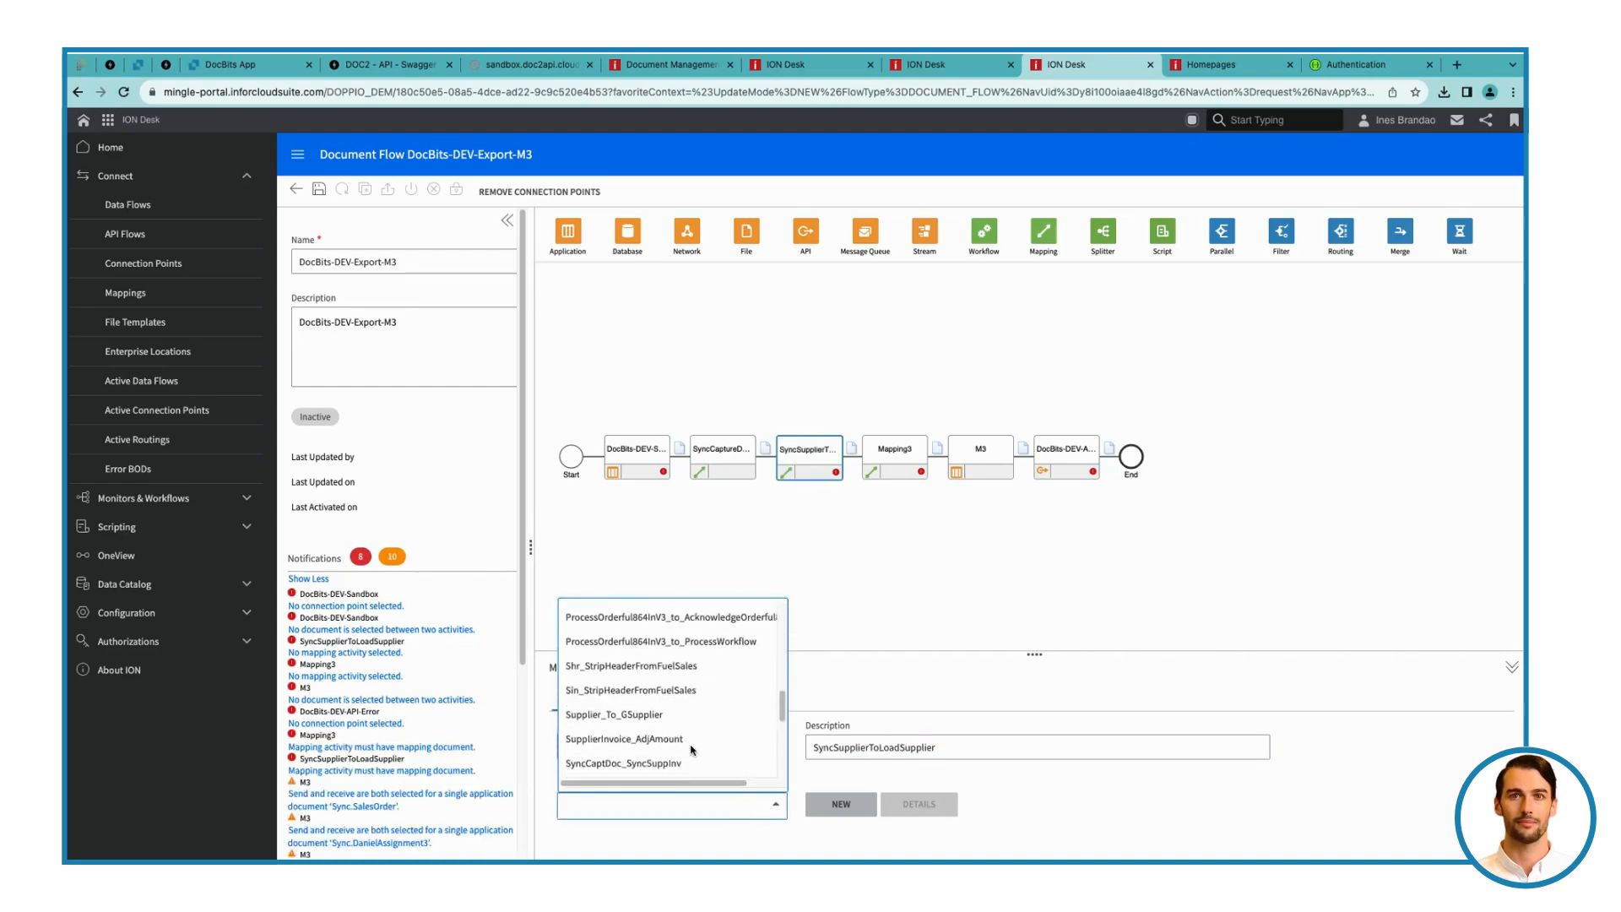
scroll(684, 704, "down", 2)
left_click(684, 722)
Name and describe the third mapping activity LoadSupplierToProcessSupplier and assign it the LoadSupplierInvoice_ProcessSupplierInvoice mapping
left_click(872, 460)
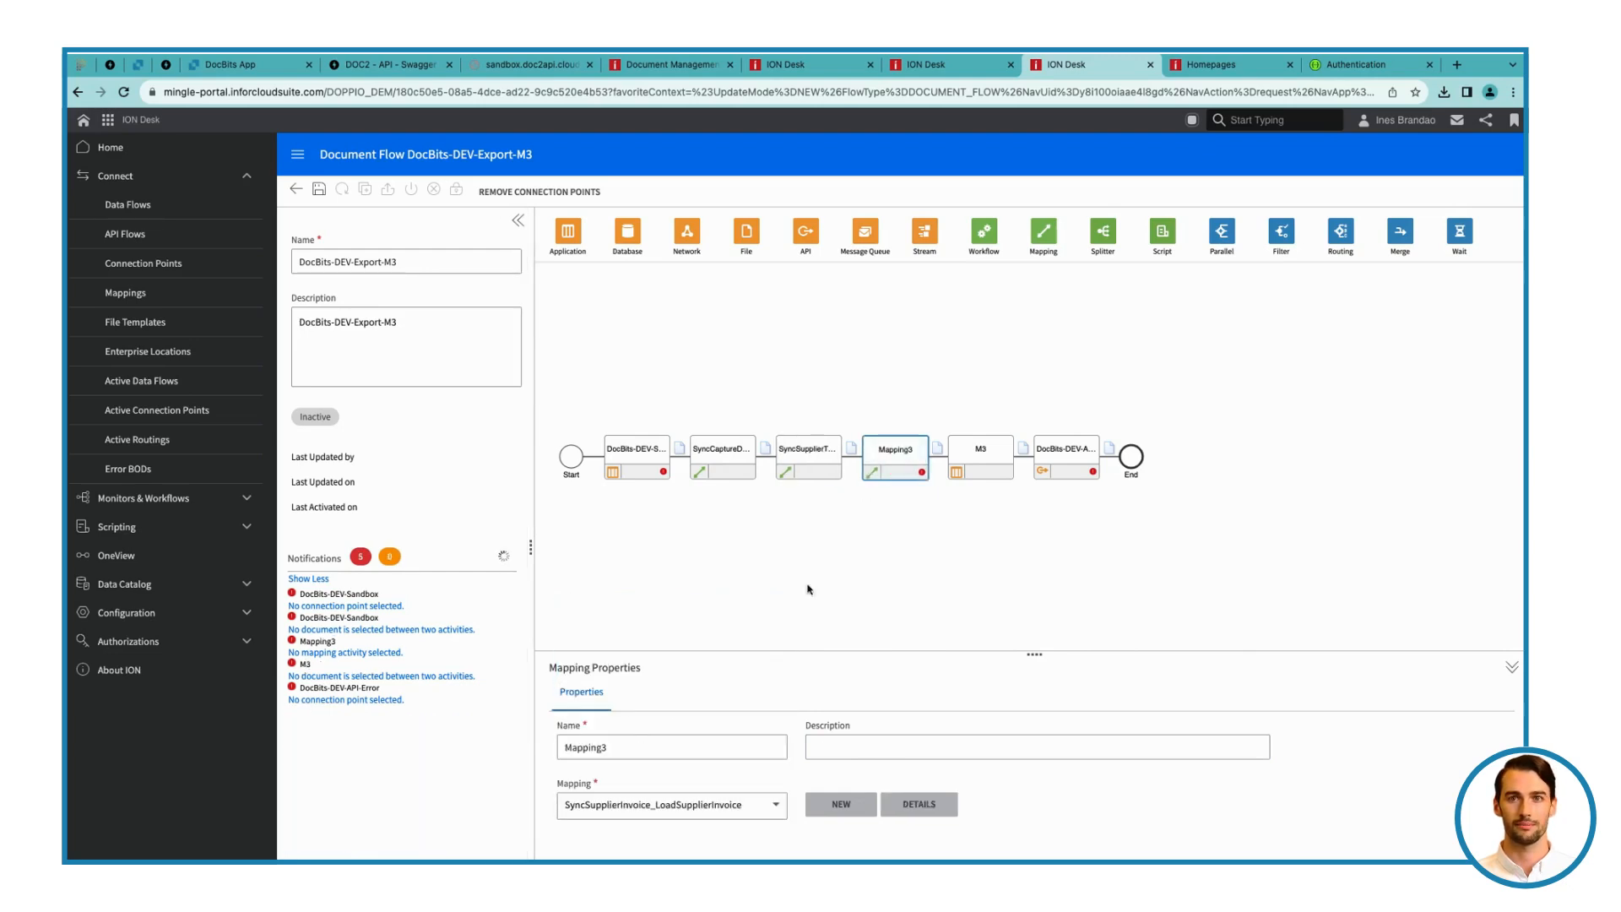
double_click(651, 744)
type("LoadSupplie")
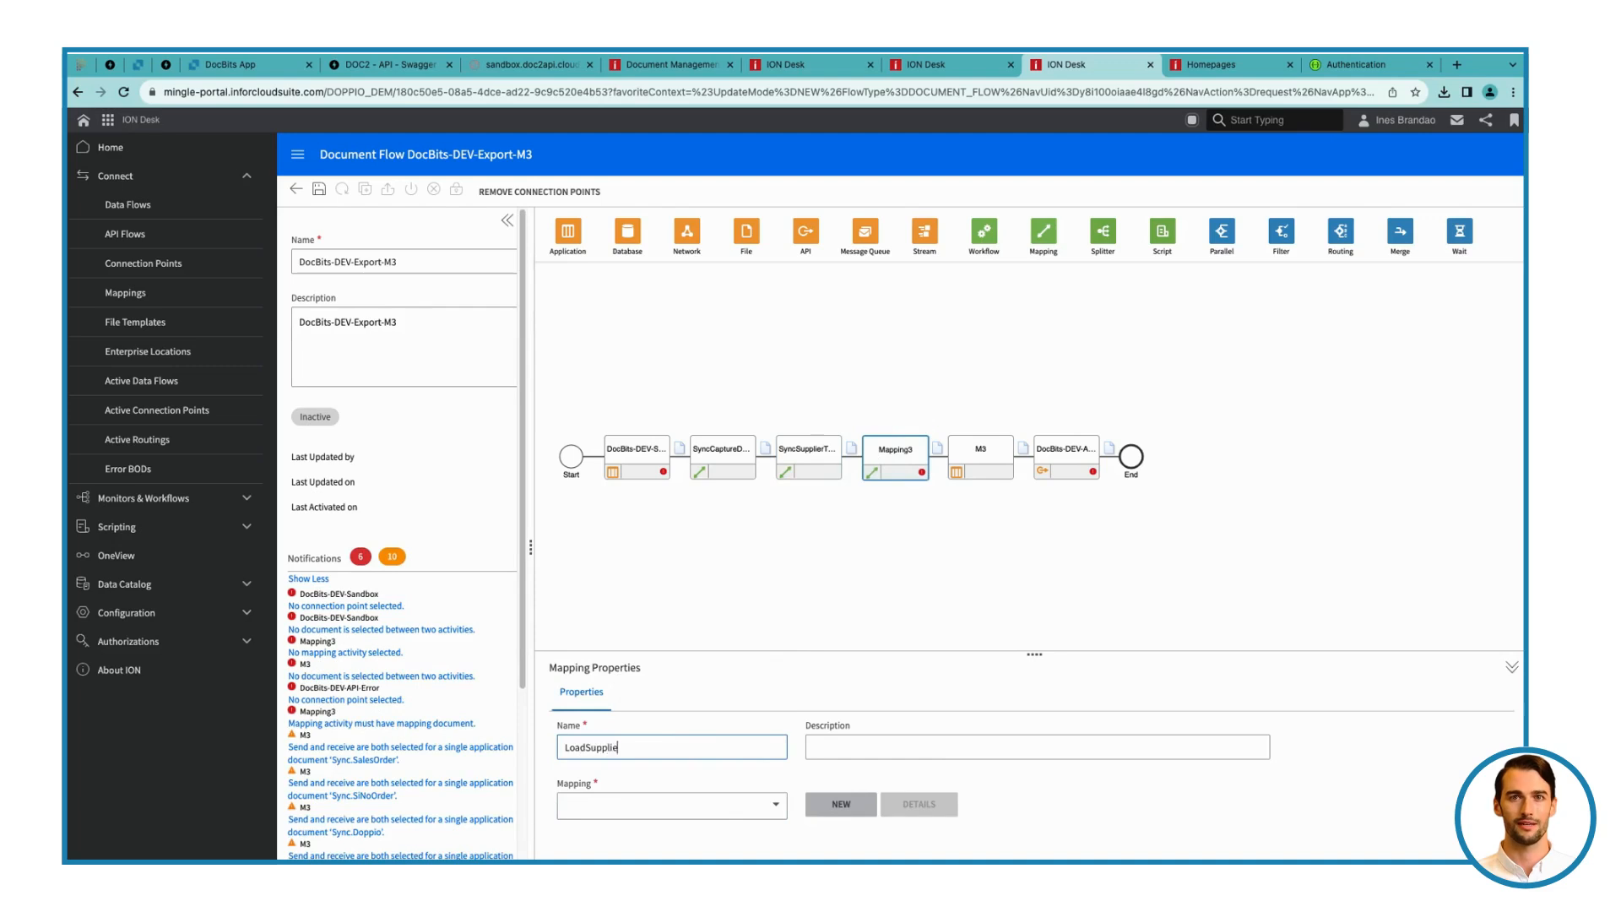
type("rToProcessSupplier")
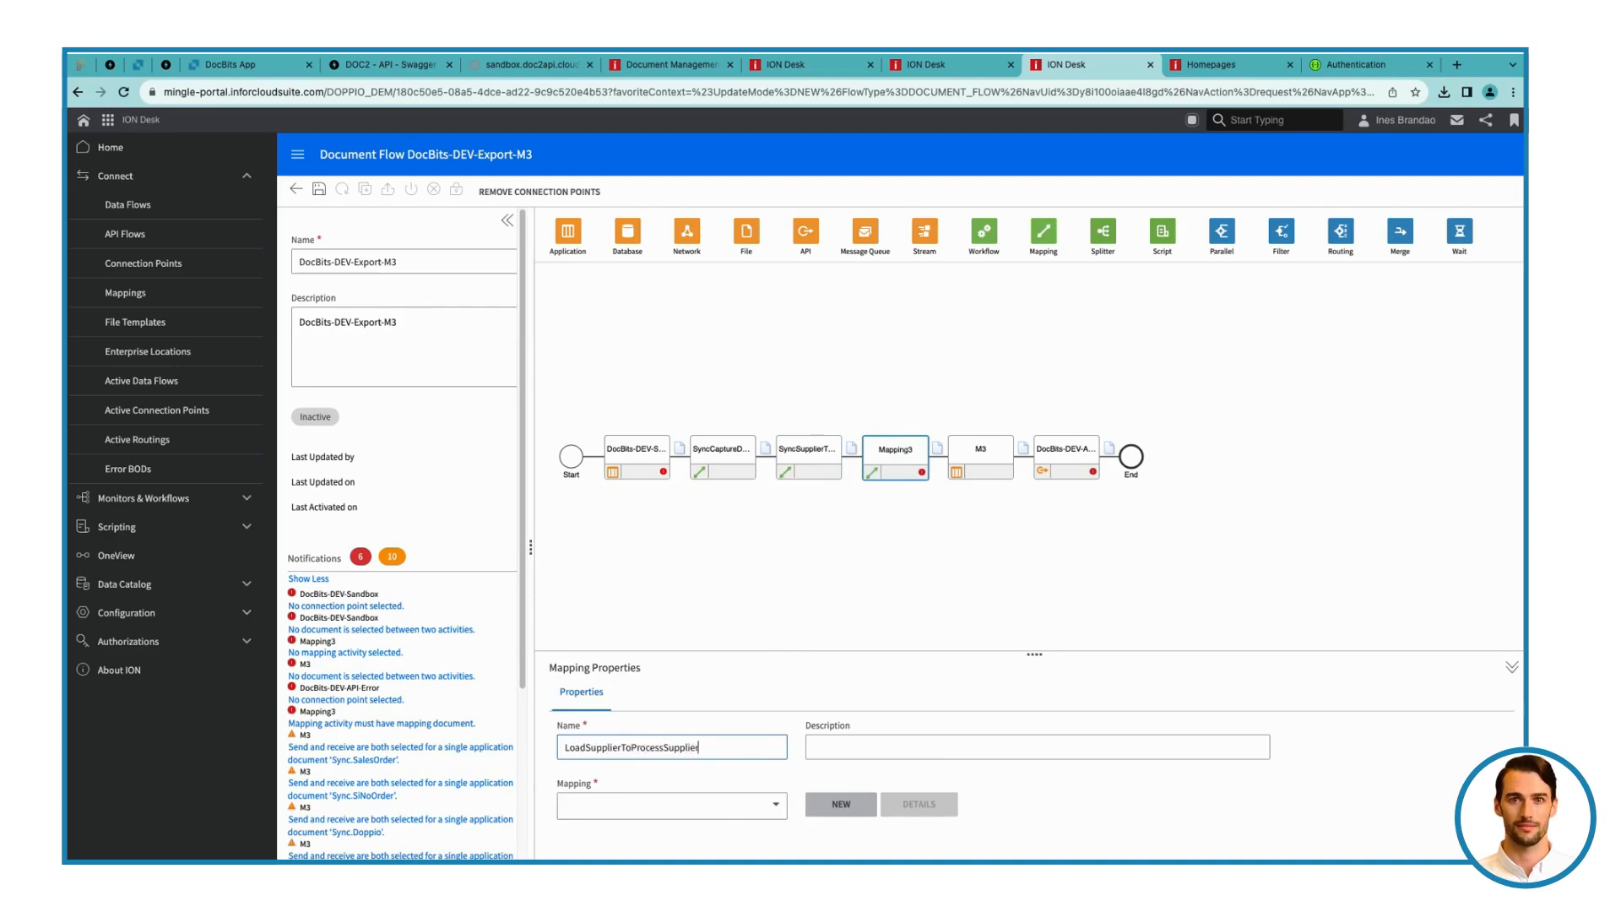
key("super+a")
key("super+c")
key("Tab")
key("super+v")
left_click(744, 808)
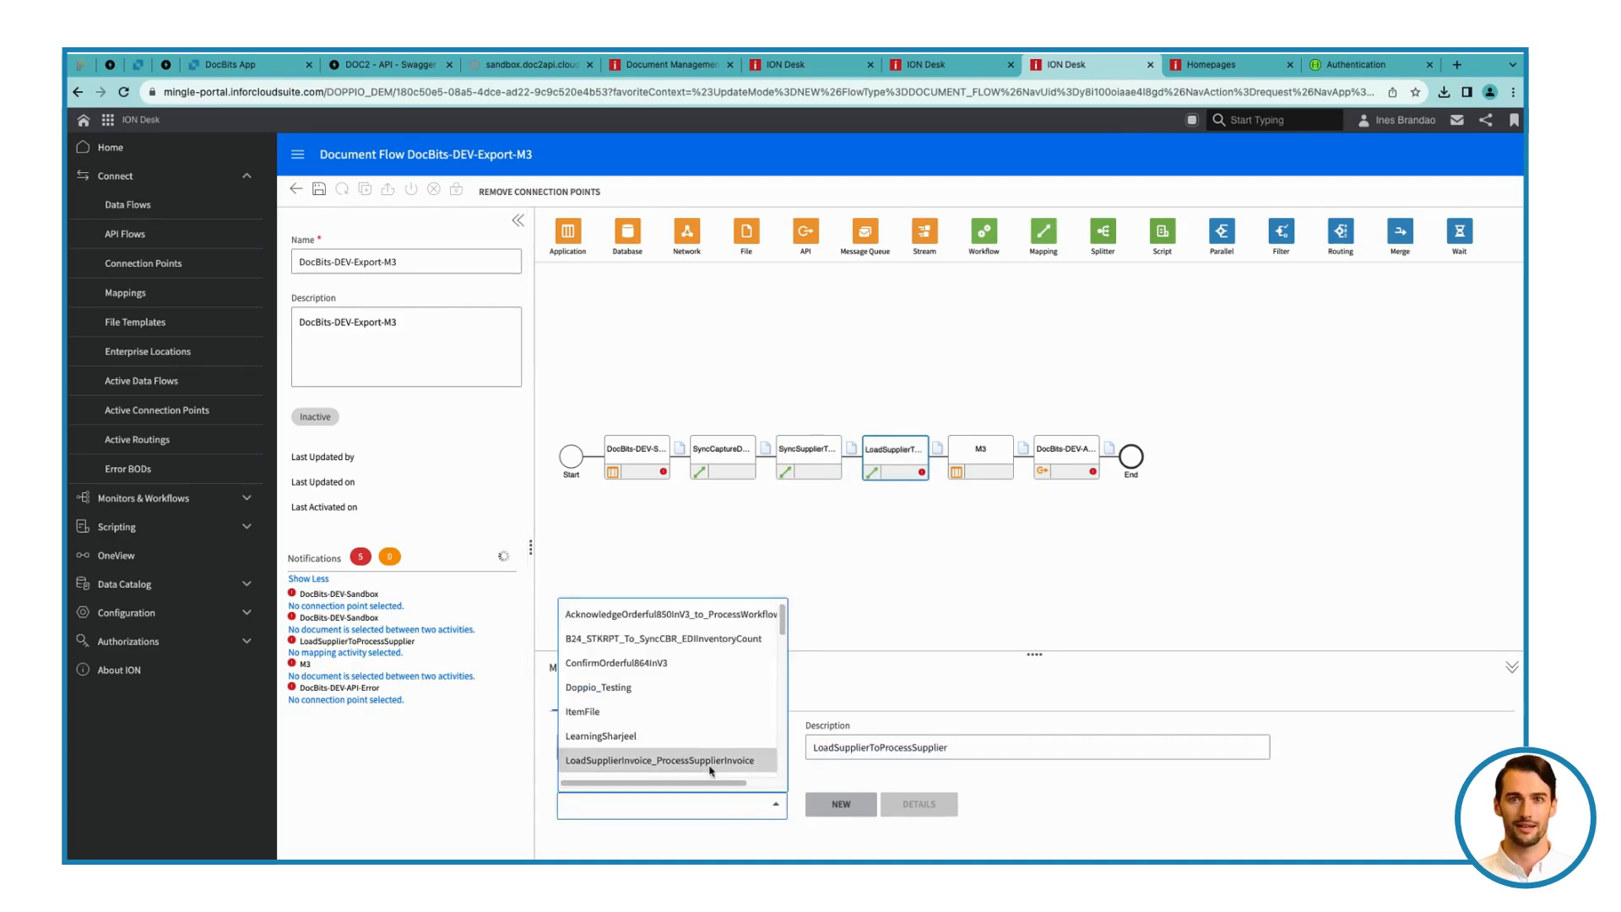
left_click(692, 756)
Add the SupplierInvoice document with the Acknowledge verb between M3 and the ION API activity, and save the flow
left_click(939, 456)
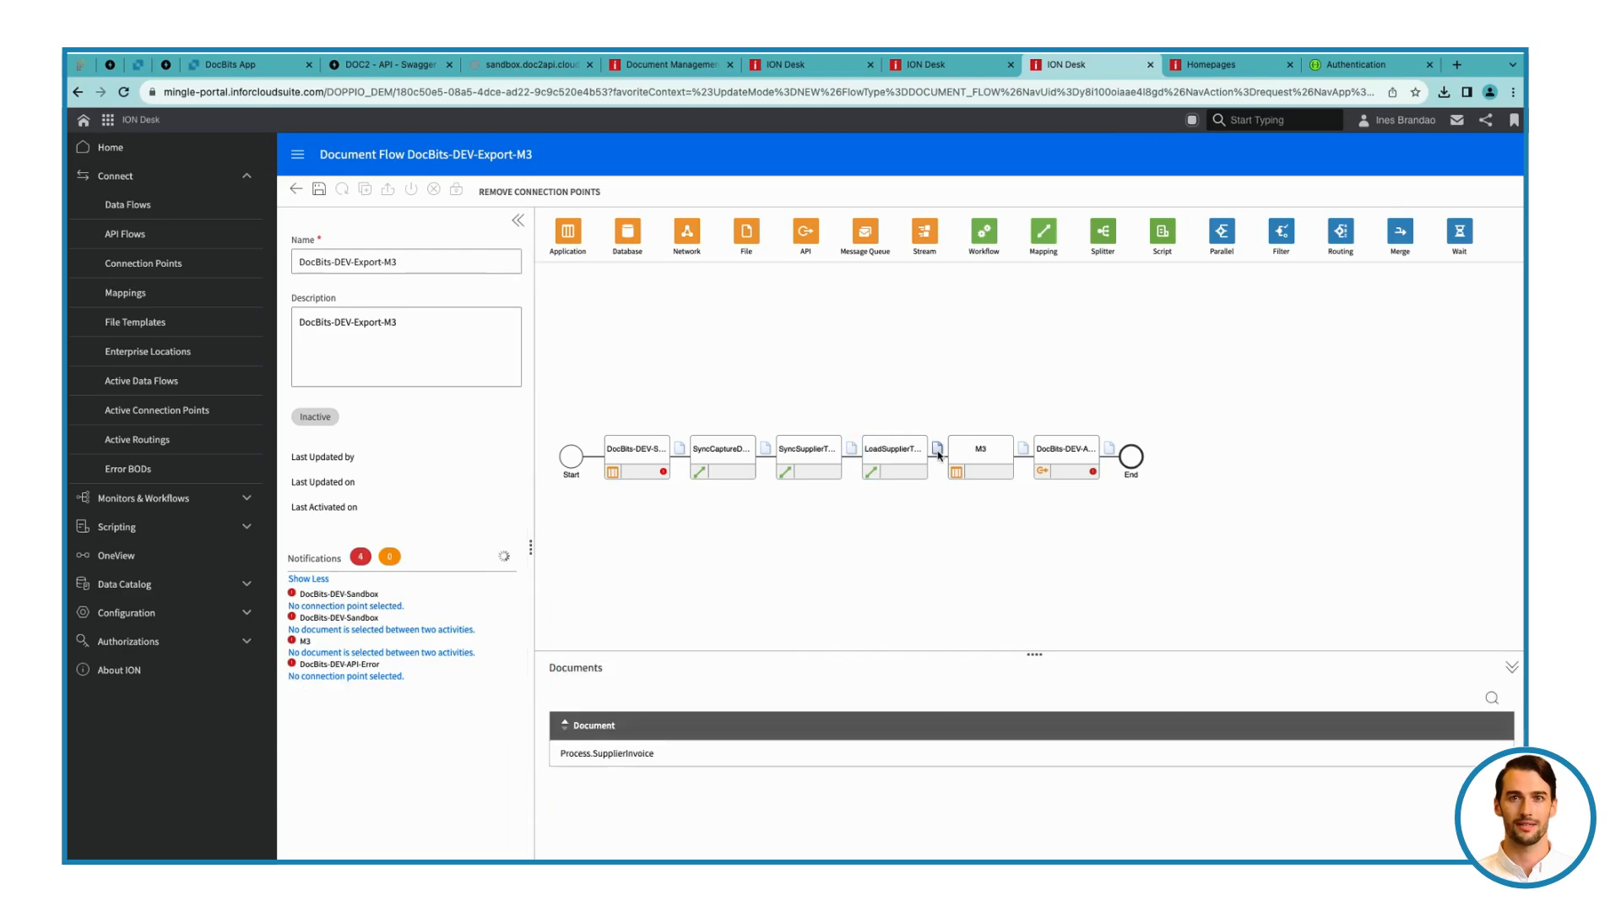
left_click(977, 455)
left_click(1024, 448)
left_click(568, 698)
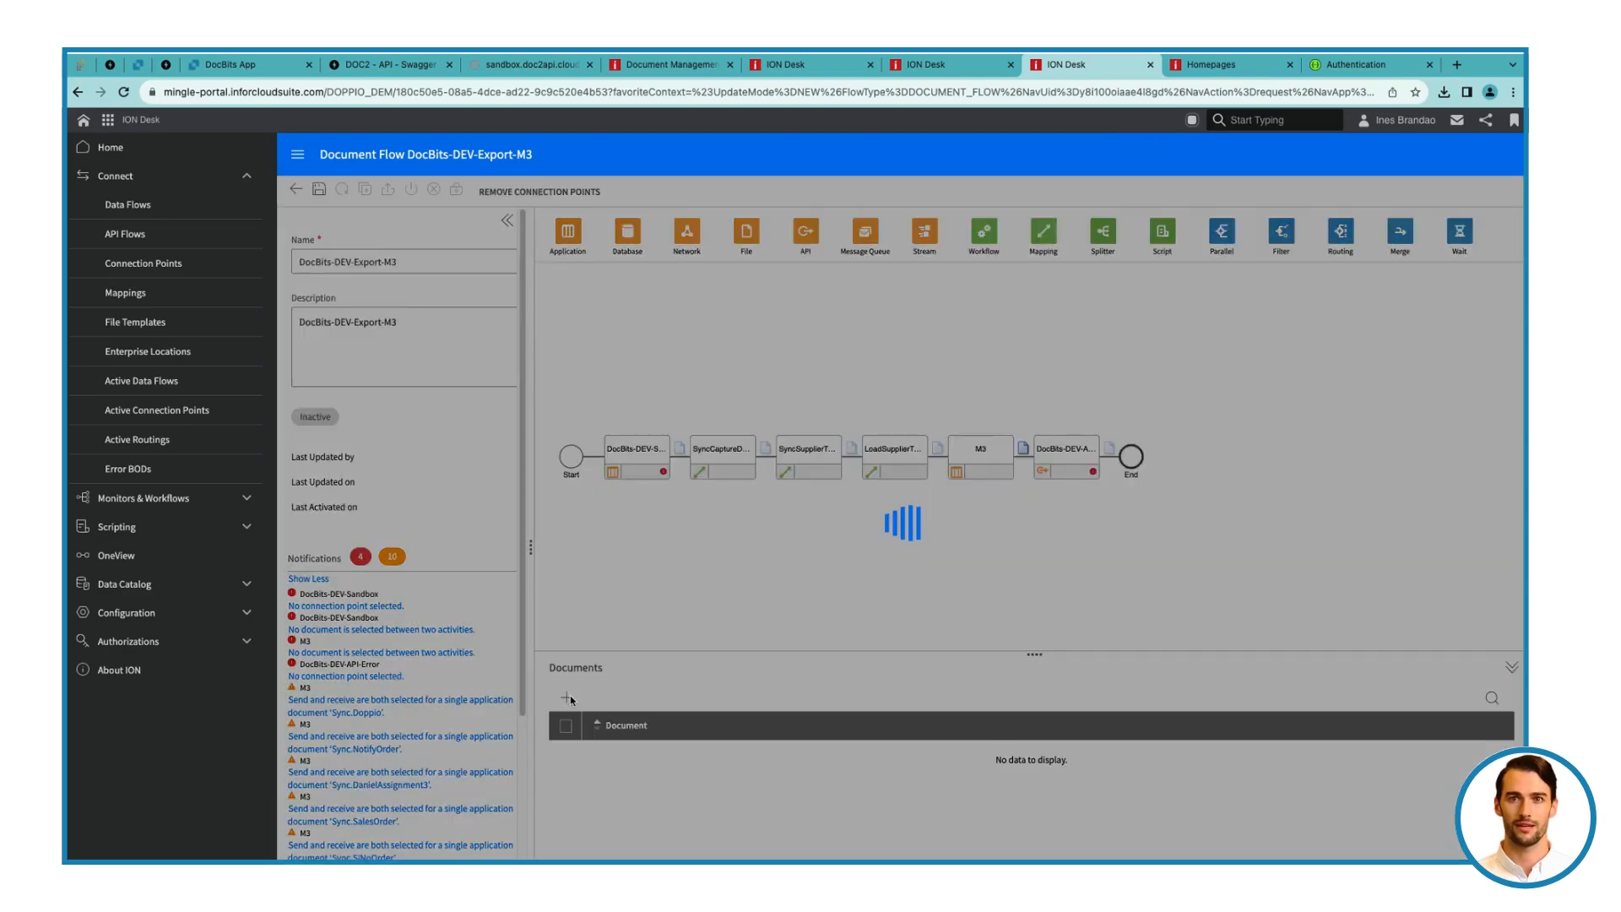
type("ackn")
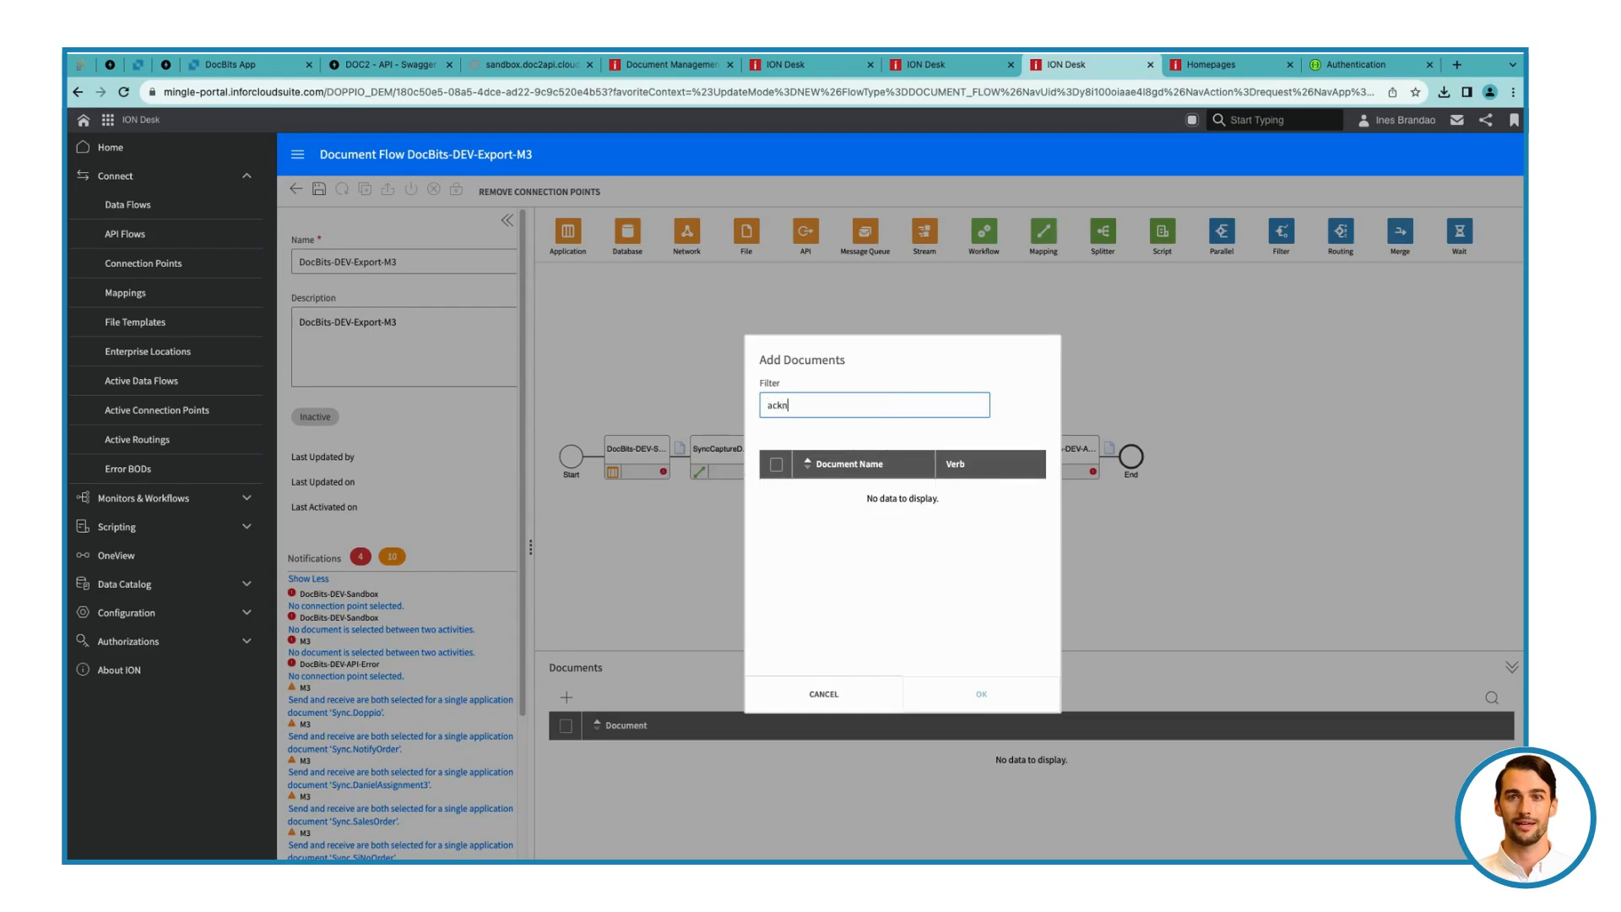
key("BackSpace")
key("BackSpace")
key("BackSpace")
type("suppl")
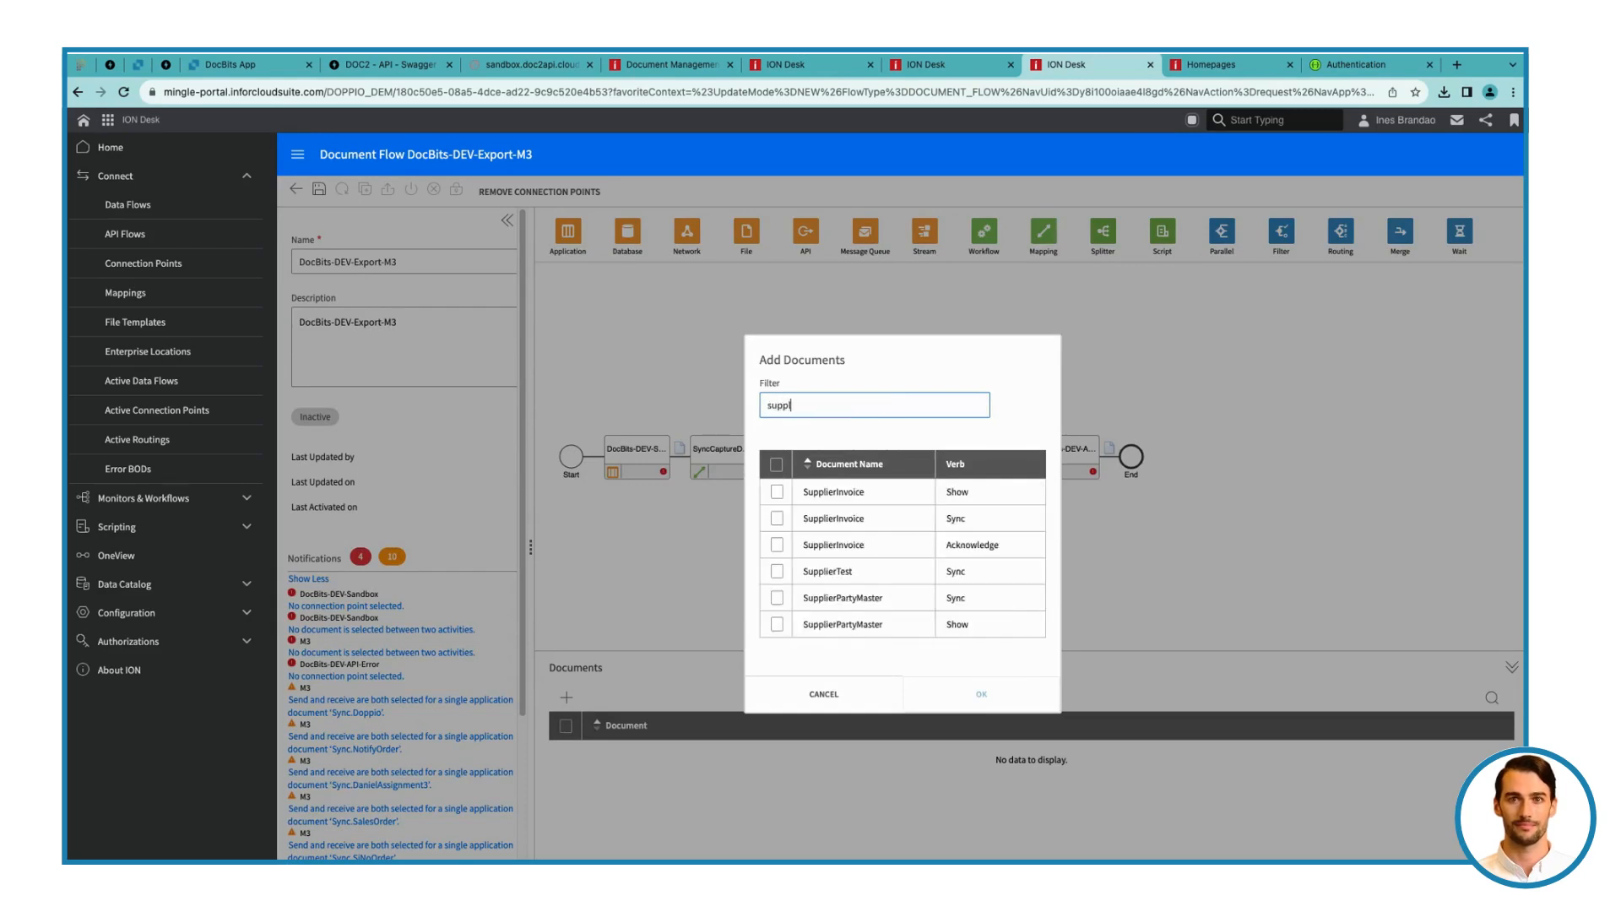
left_click(776, 544)
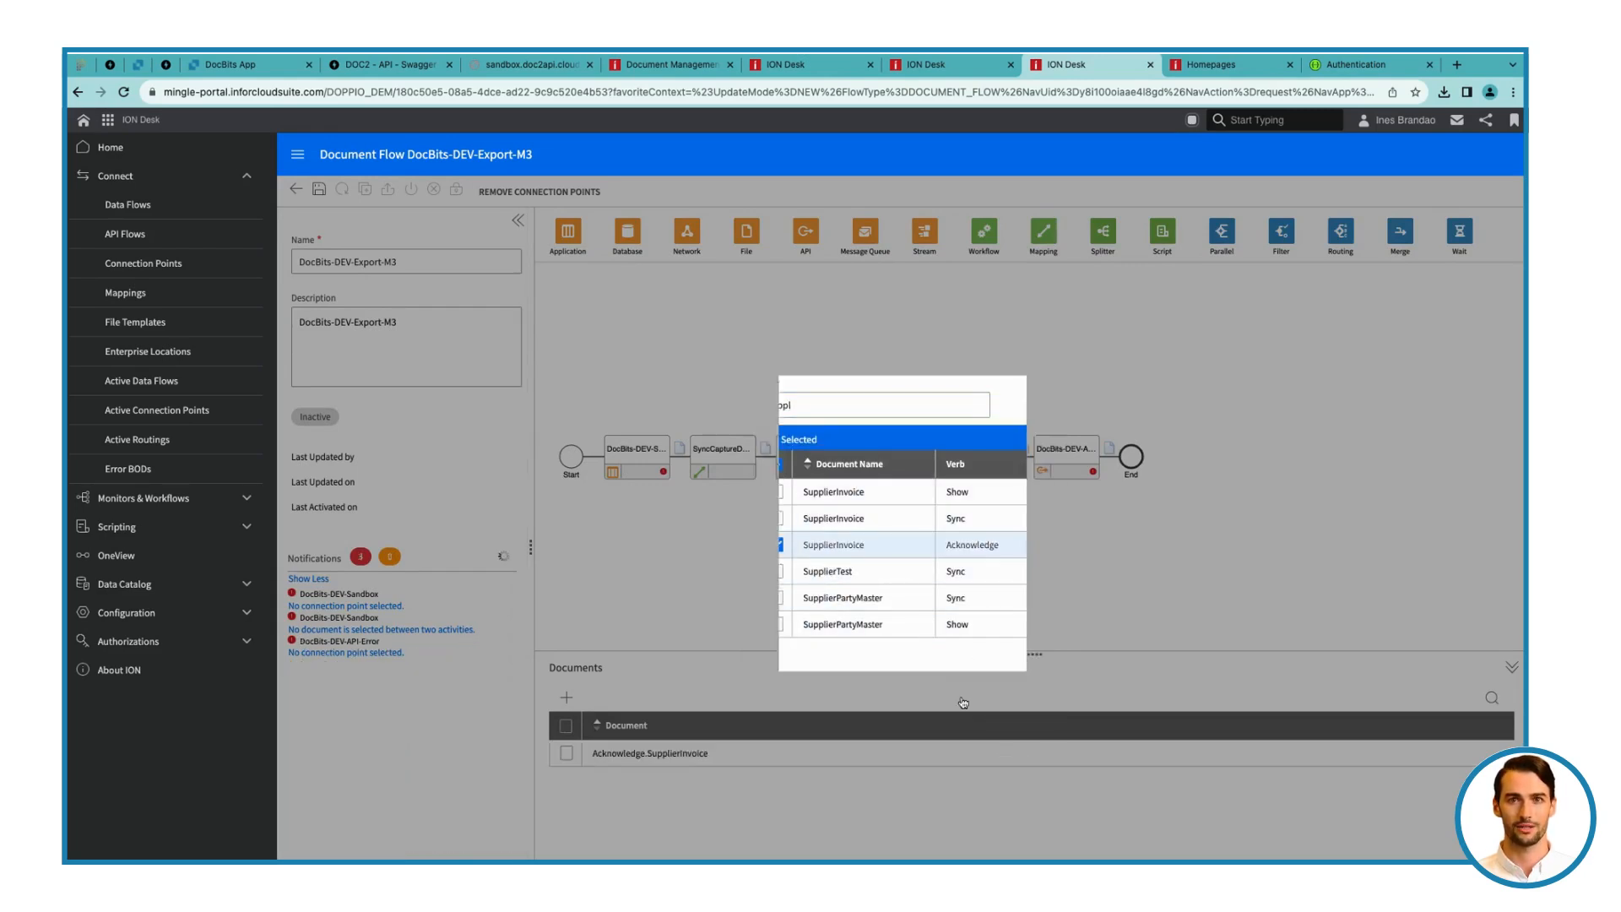
left_click(964, 697)
left_click(319, 189)
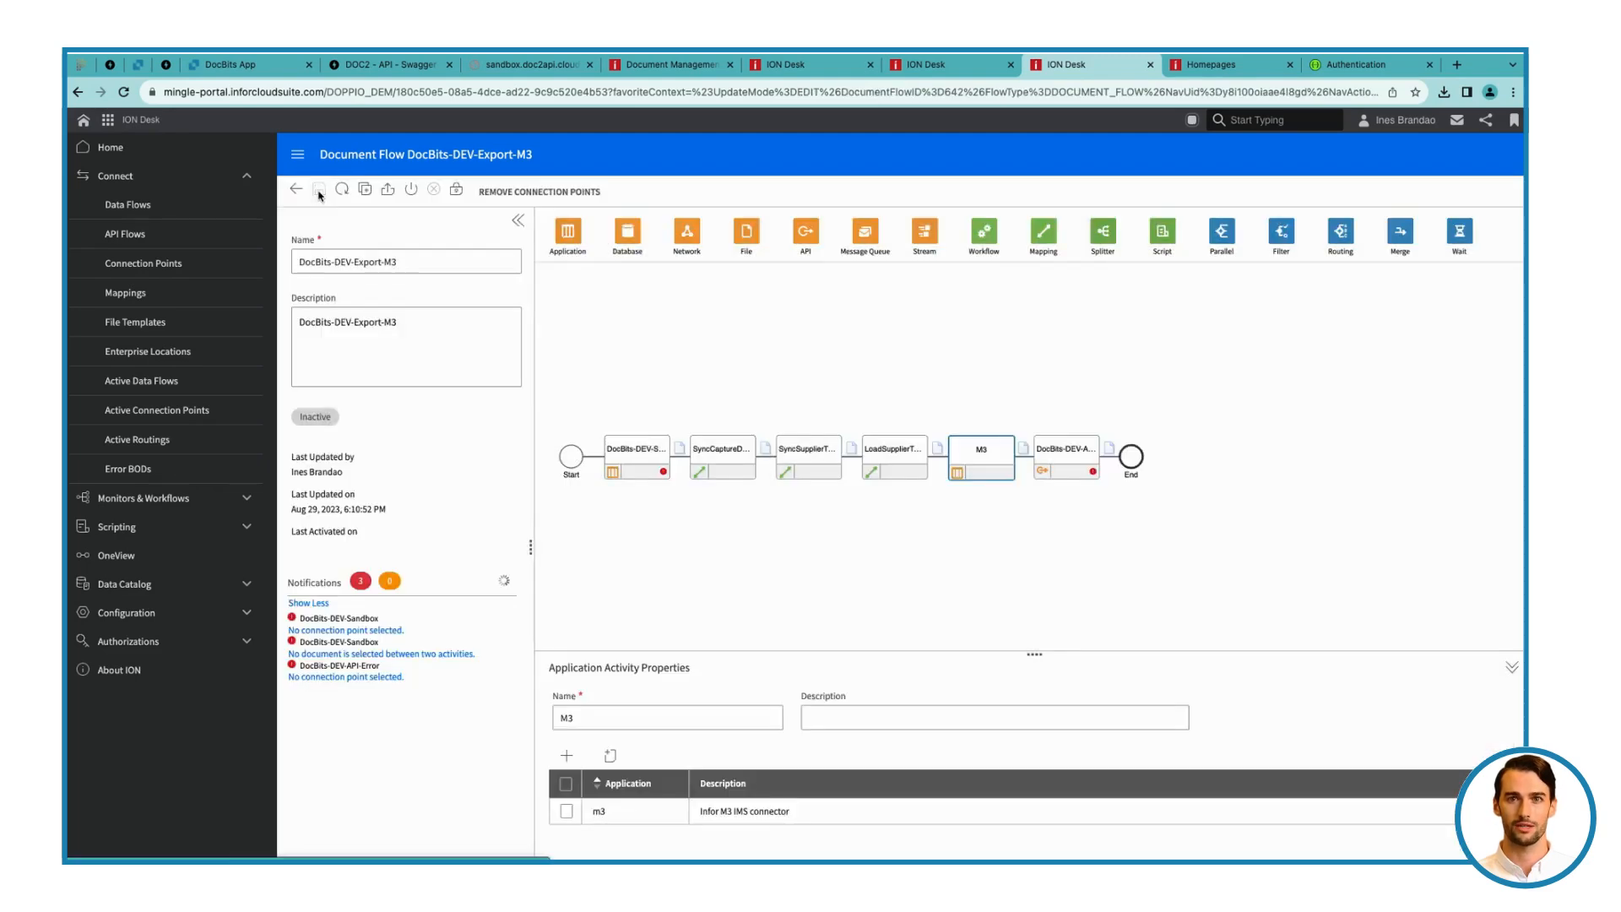
Start a new connection point of the Infor Application type IMS via API Gateway
left_click(635, 451)
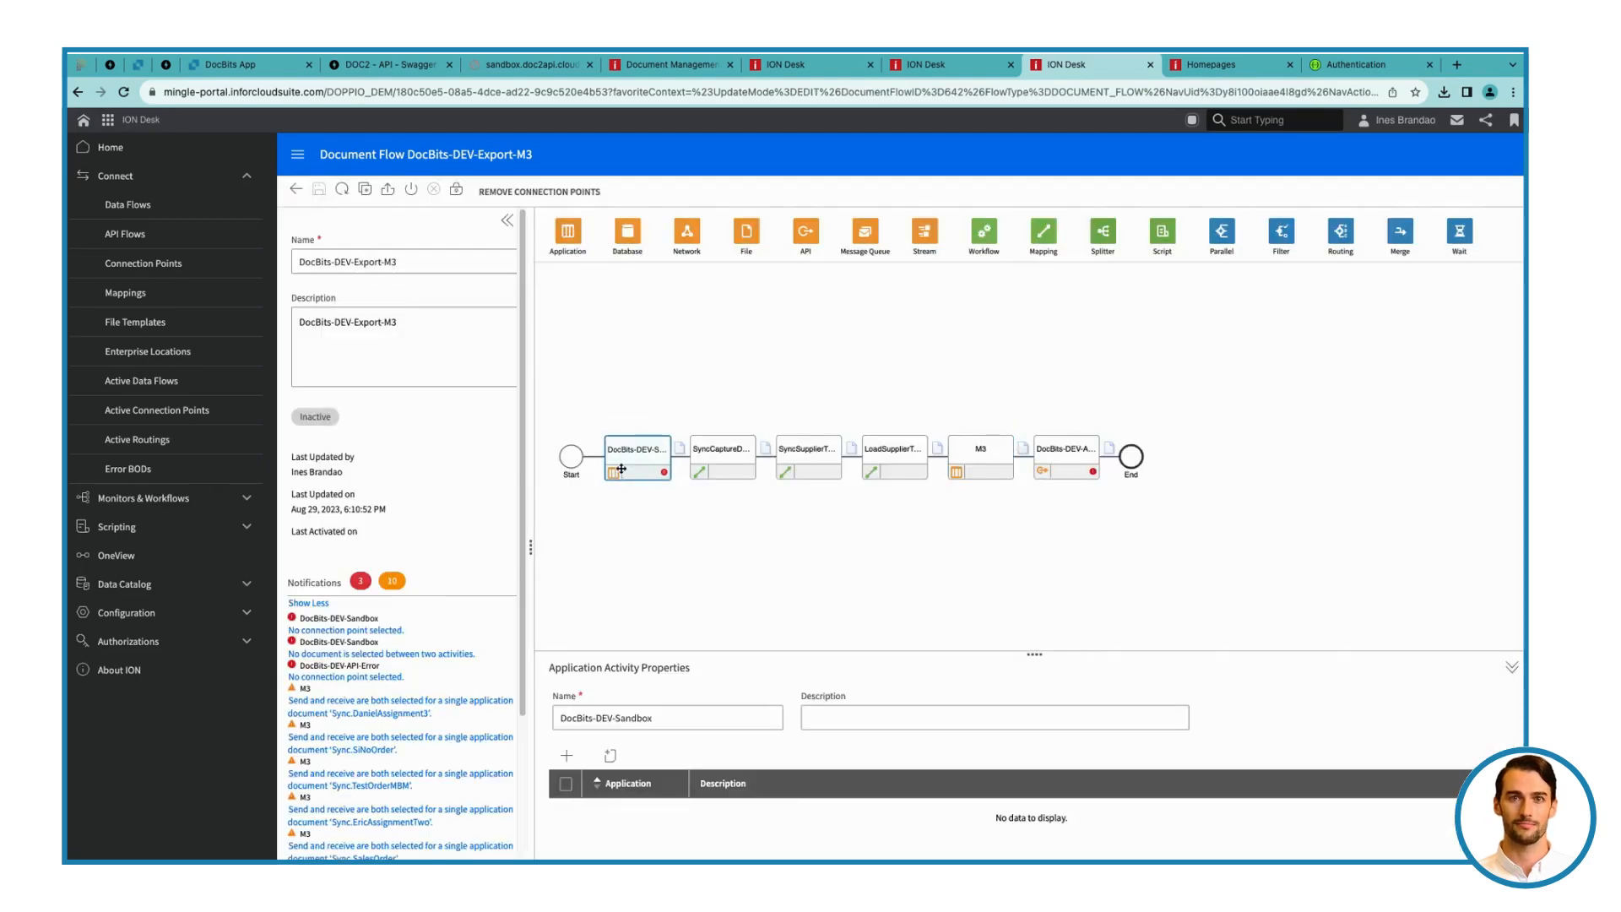
left_click(205, 267)
left_click(388, 283)
left_click(432, 363)
Set the connection point's name and description to DocBits-DEV-Sandbox-Export and turn off its IMS end point option
left_click(341, 264)
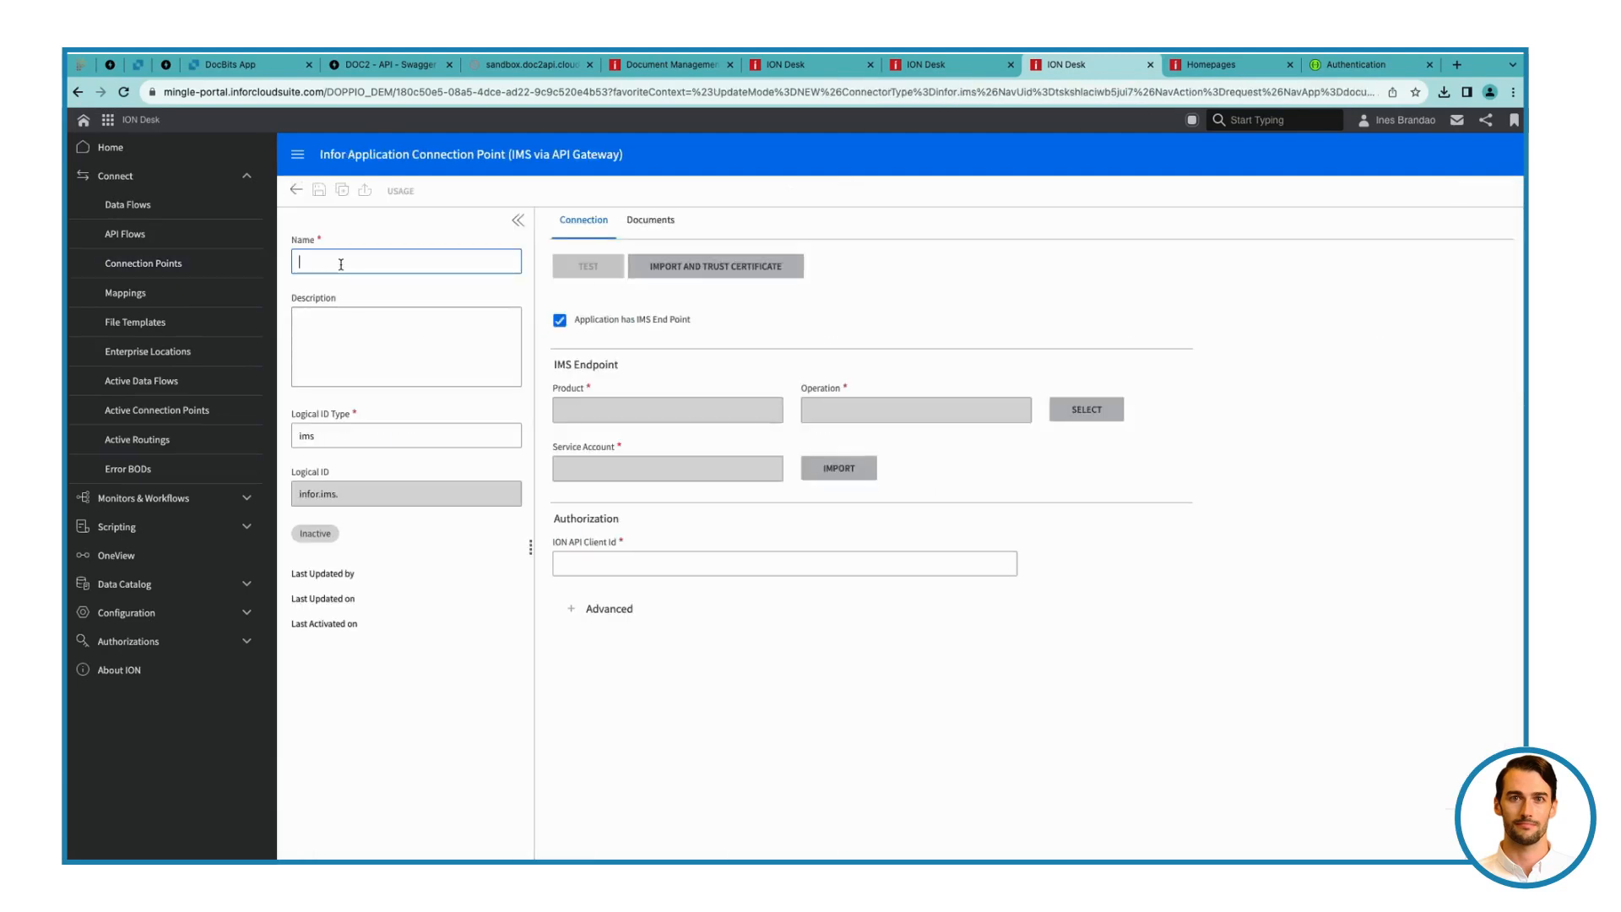
type("Doc")
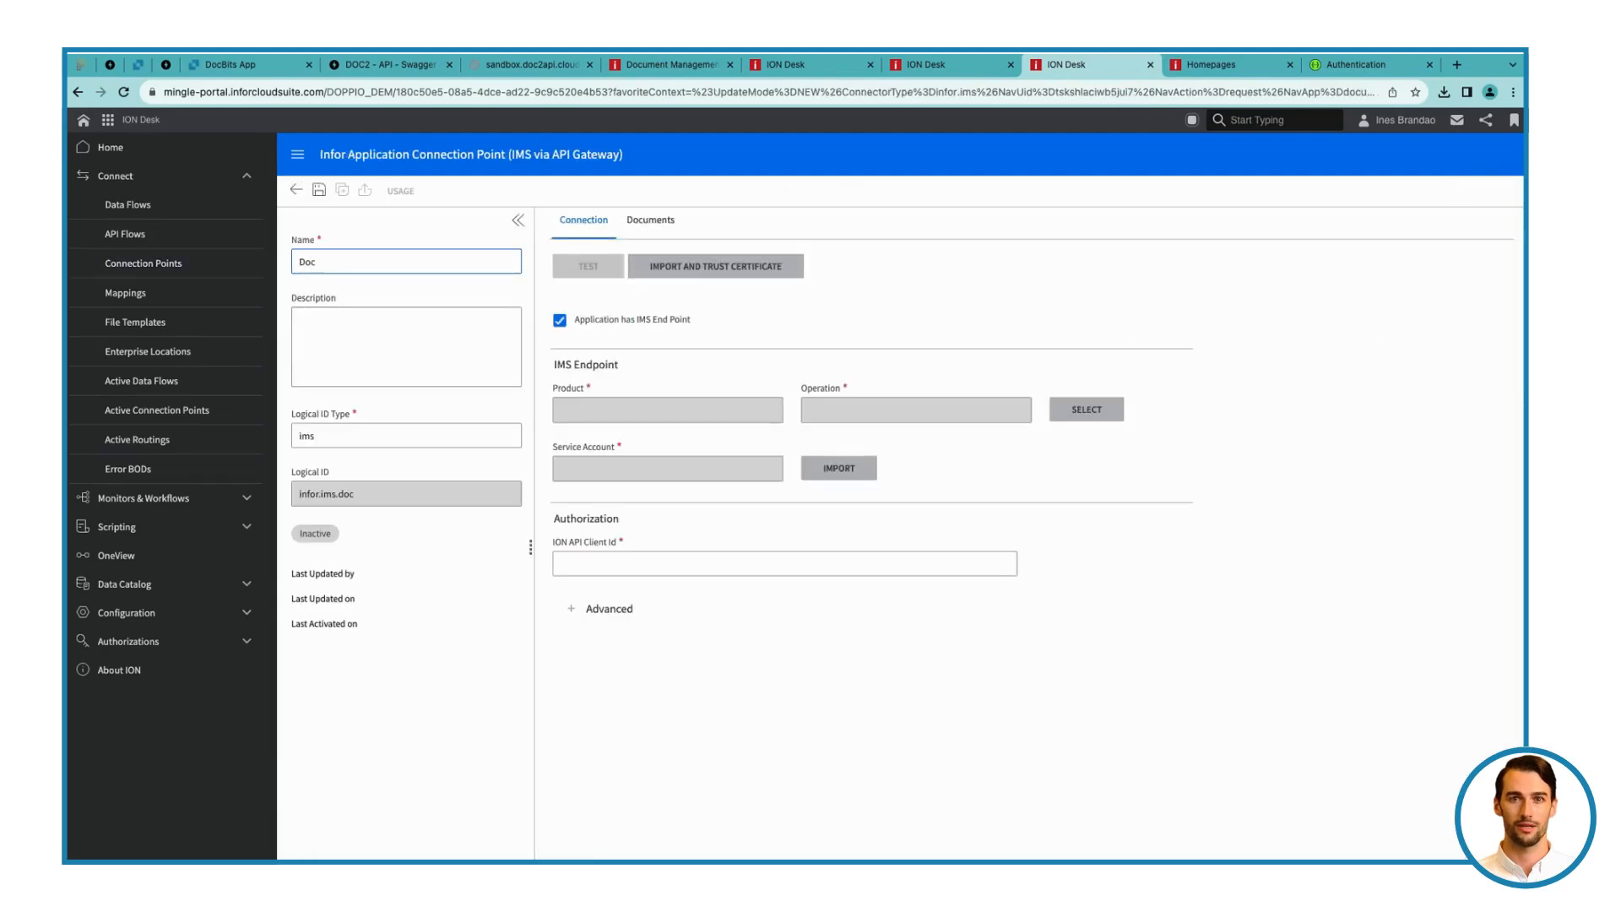
type("Bits-DEV-Sandbox-Export")
key("ctrl+a")
key("ctrl+c")
left_click(390, 310)
key("ctrl+v")
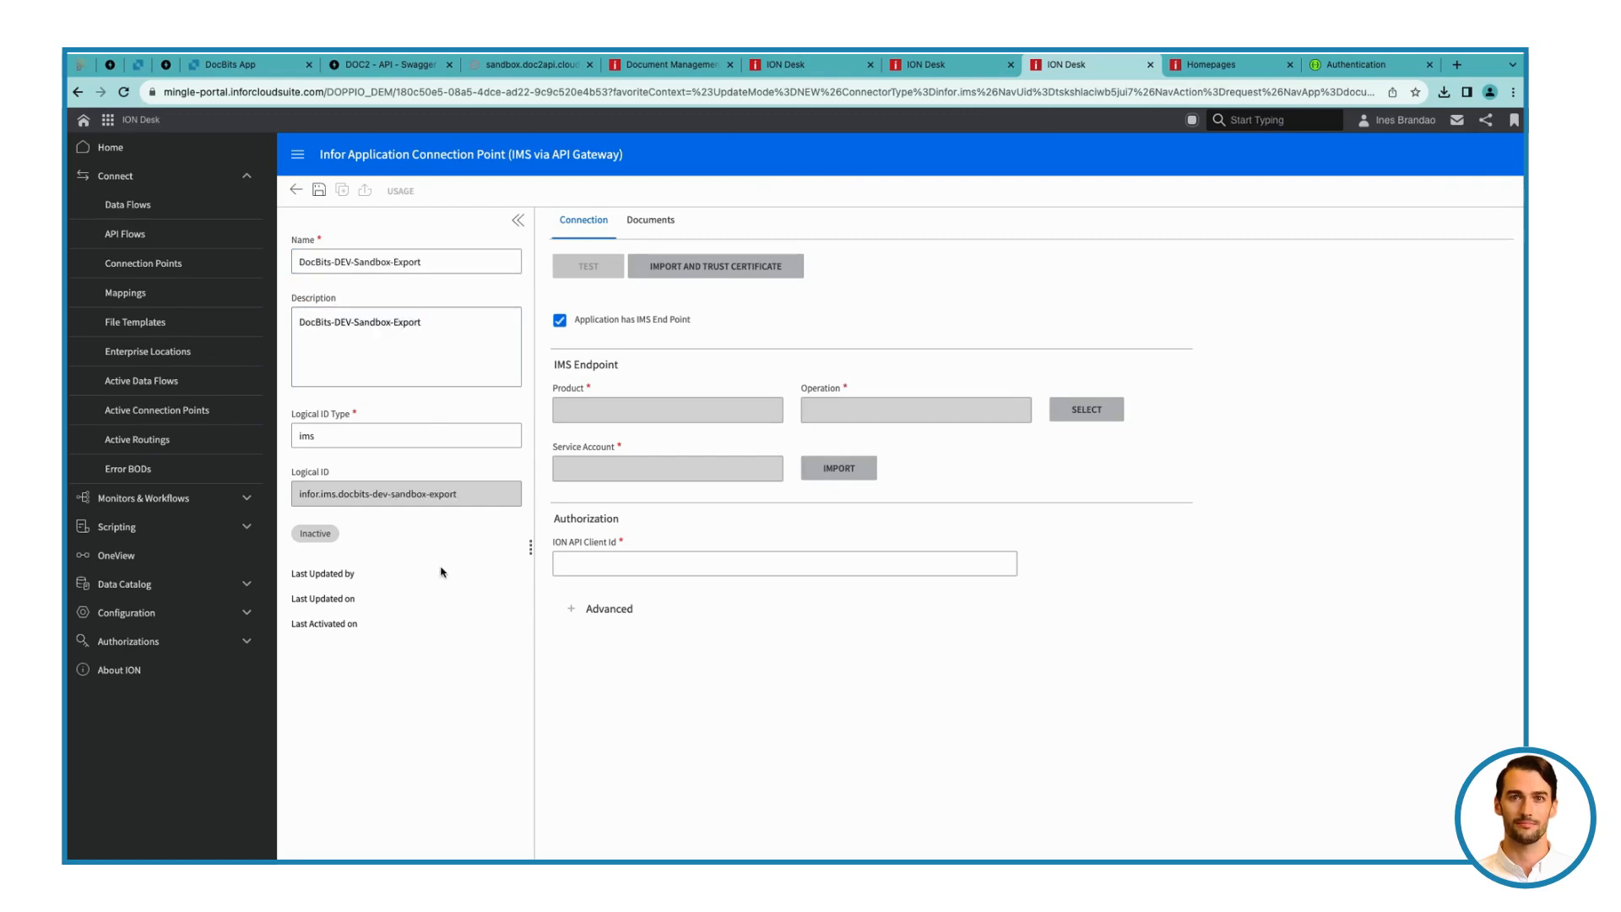
left_click(559, 321)
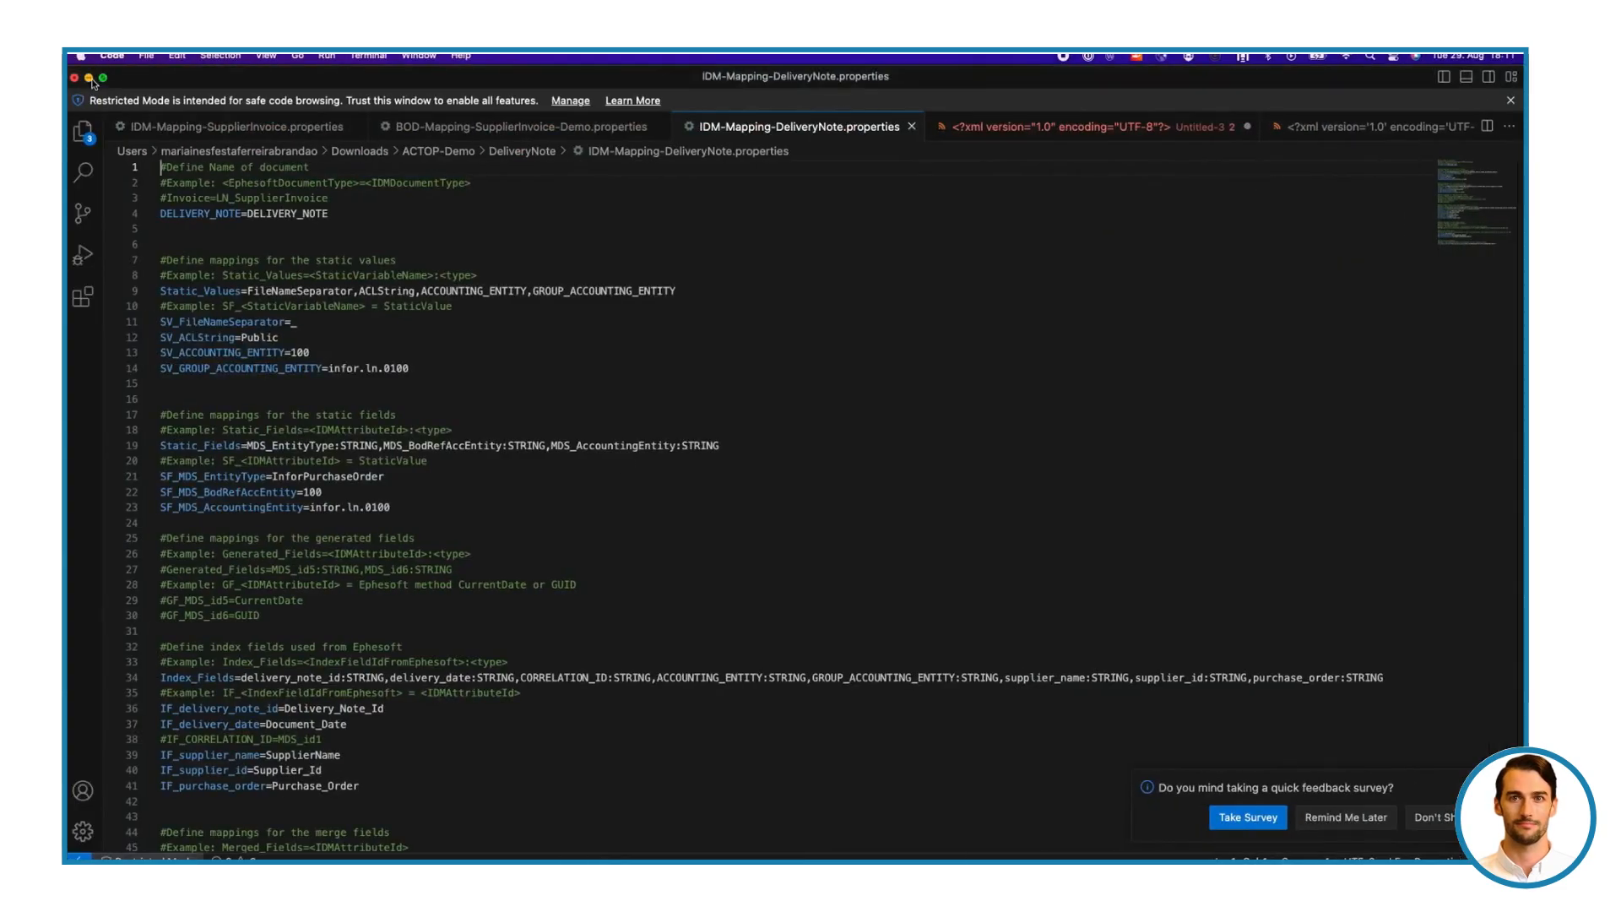
Switch to Finder, find DocBits-DEV-Sandbox (1).ionapi in the Downloads folder, and show its contents in Visual Studio Code
left_click(85, 78)
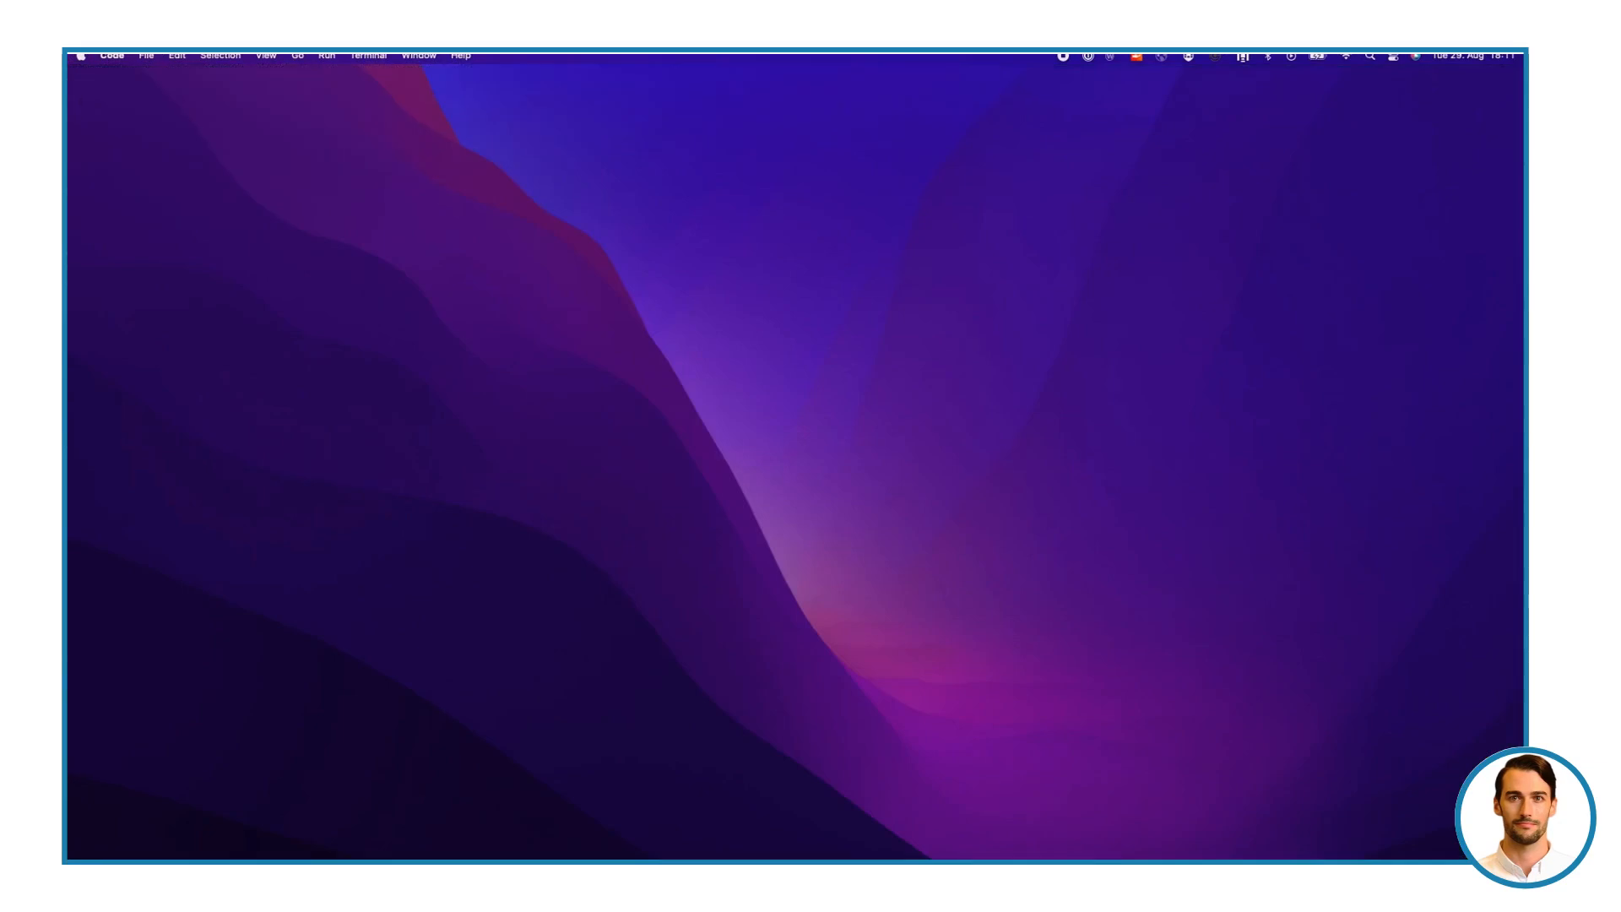
key("super+Tab")
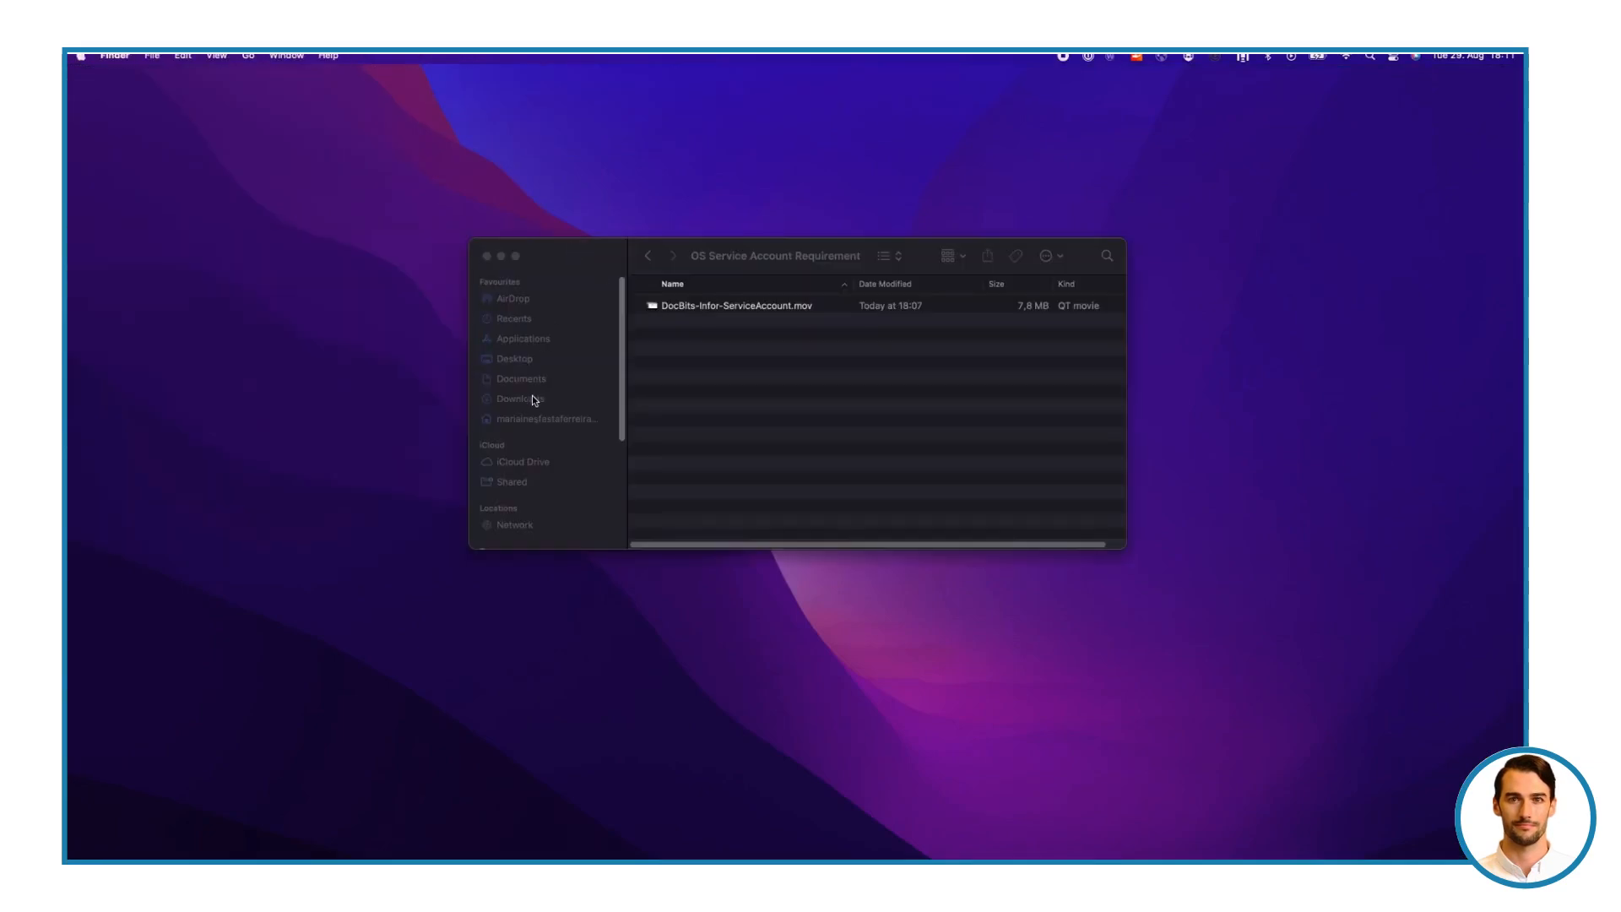
left_click(534, 399)
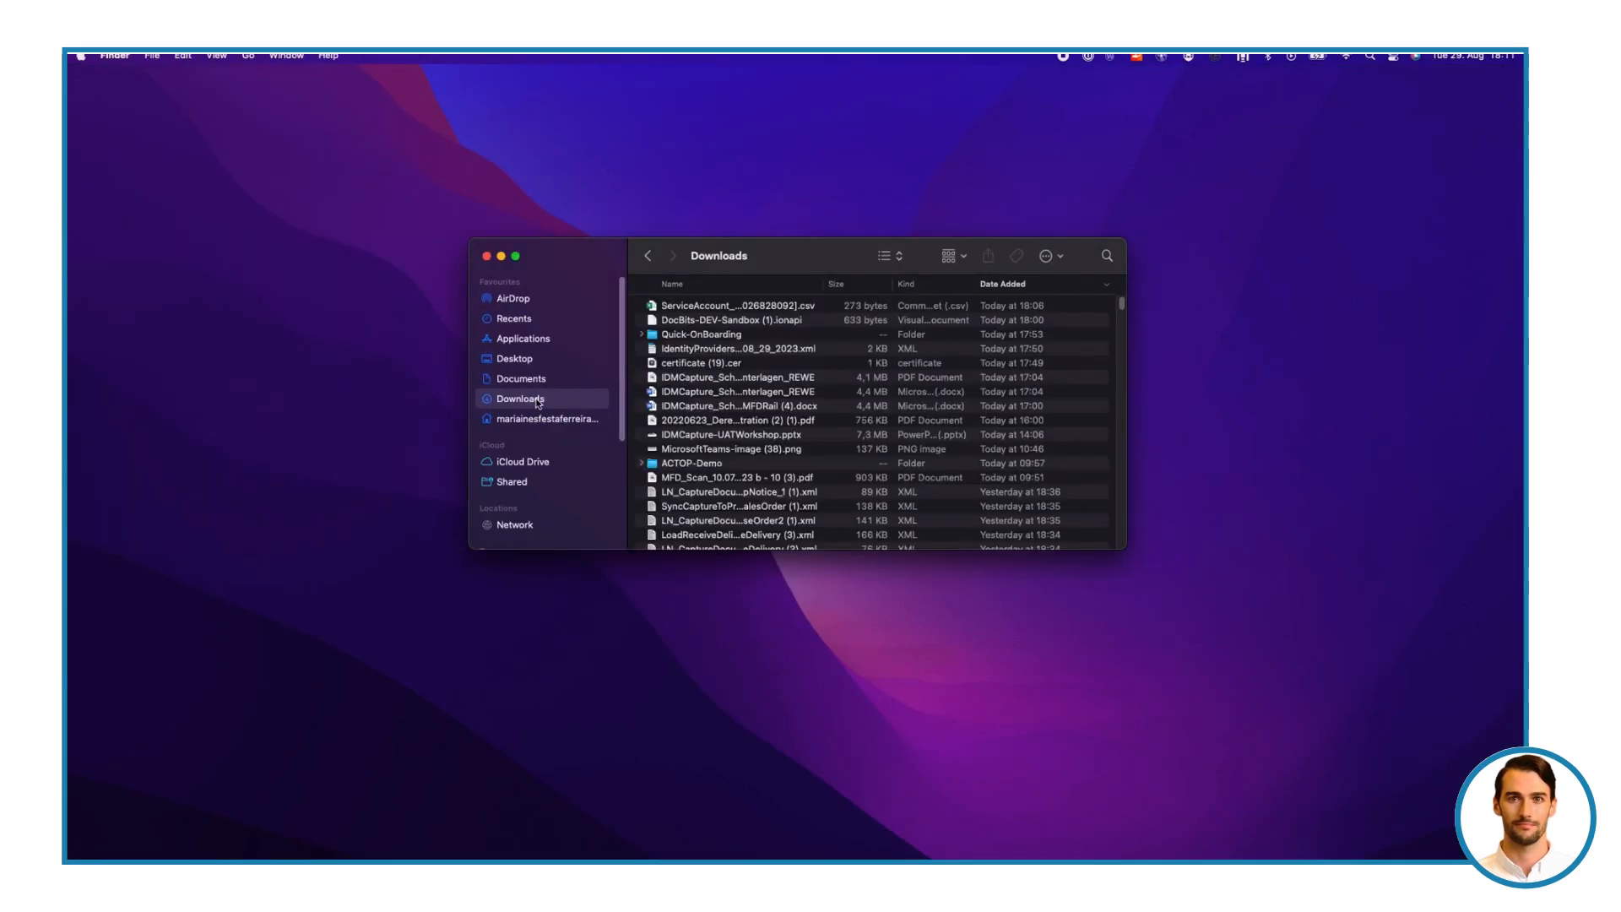
left_click(782, 323)
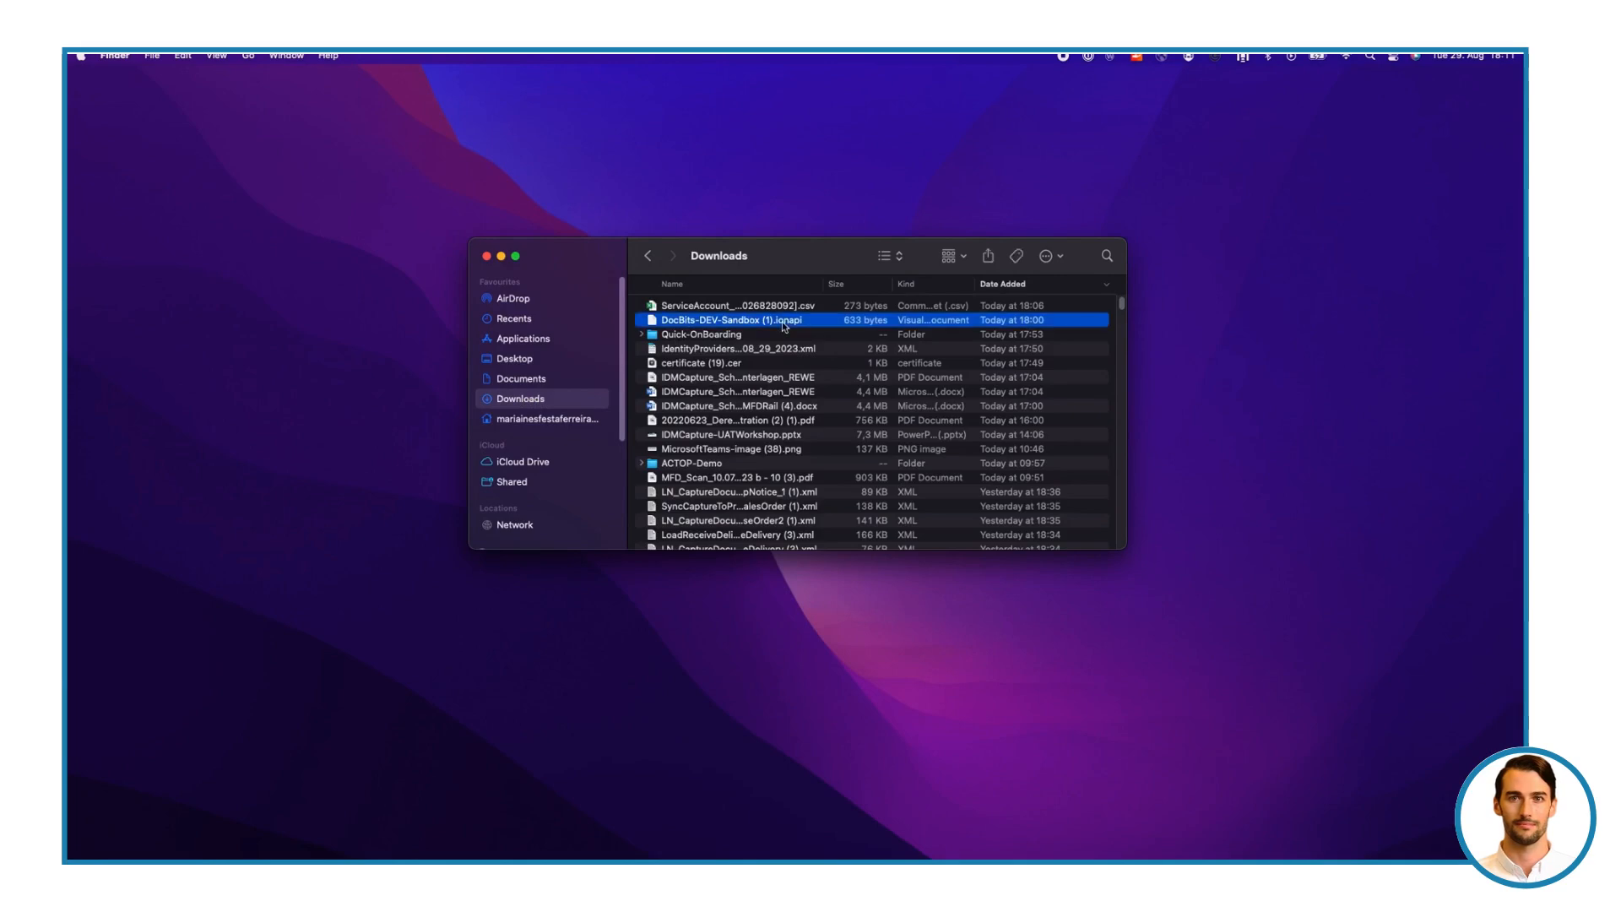
key("super+Tab")
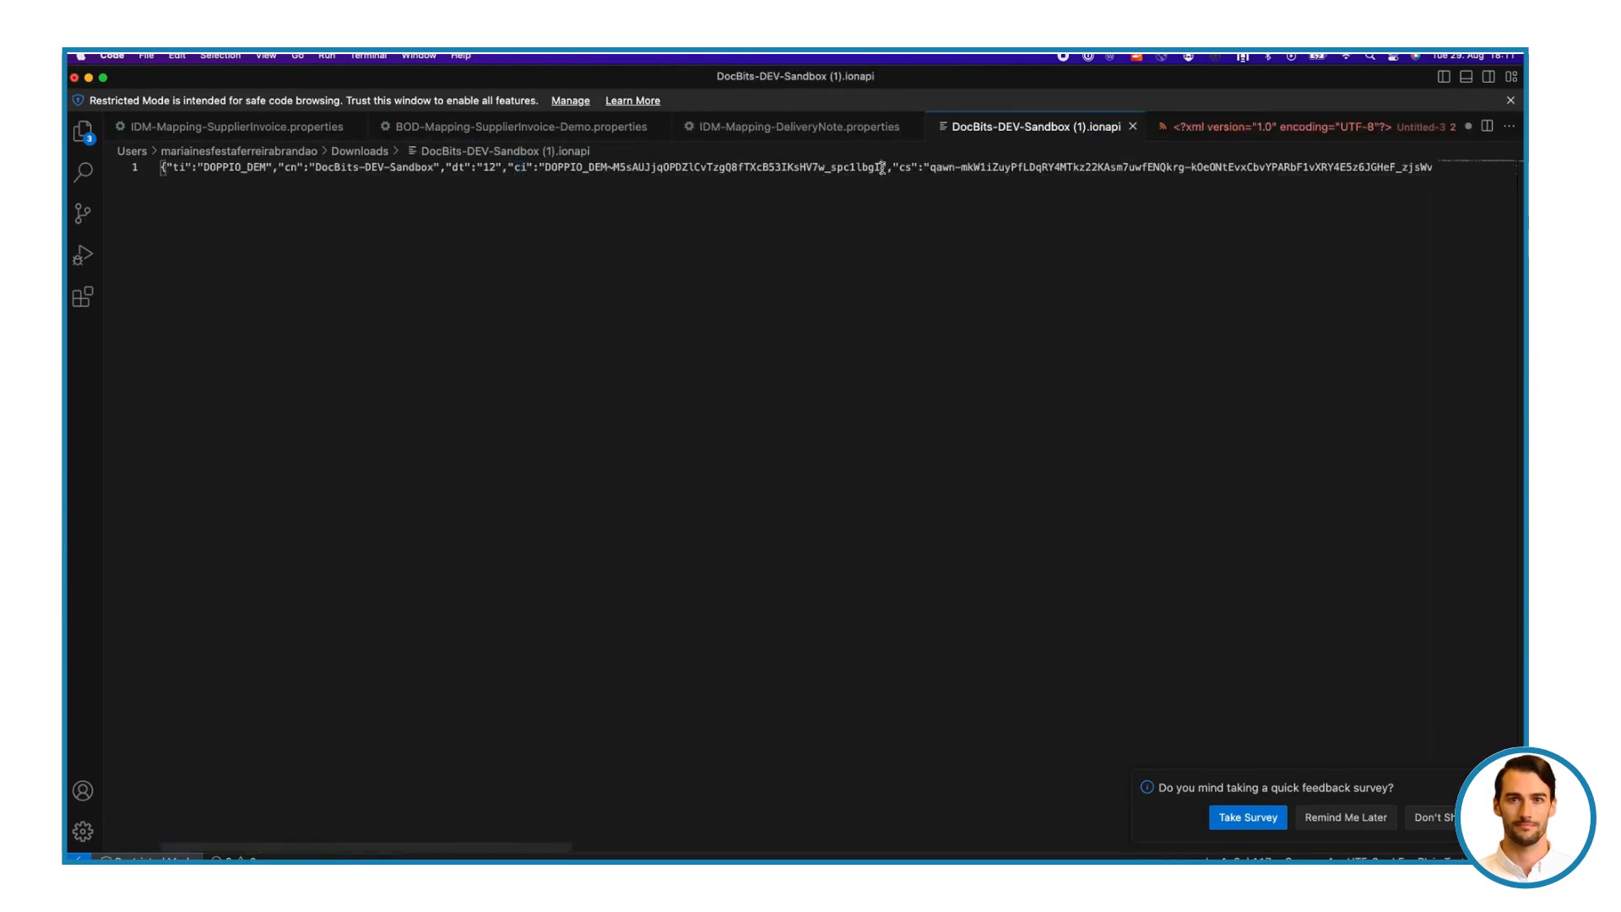
Copy the client ID (ci) value from the ionapi file and paste it as the ION API Client Id in ION Desk
key("super+a")
left_click_drag(666, 182, 547, 173)
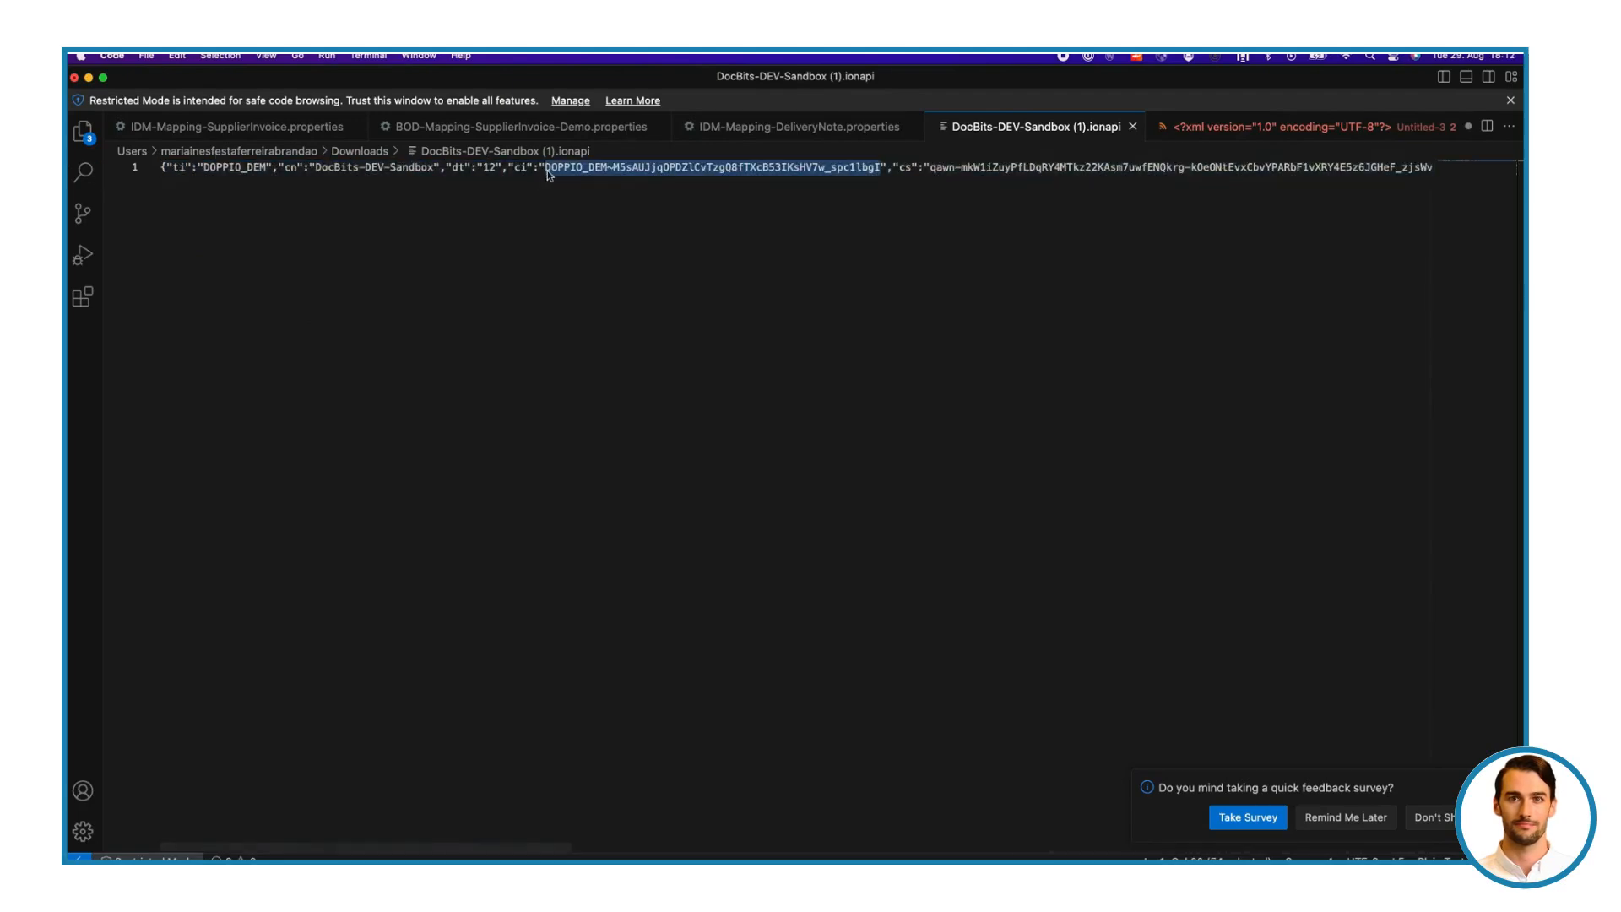
key("ctrl+Right")
left_click(580, 410)
key("ctrl+v")
Add the Sync.CaptureDocument document to the DocBits-DEV-Sandbox-Export connection point and save it
left_click(647, 222)
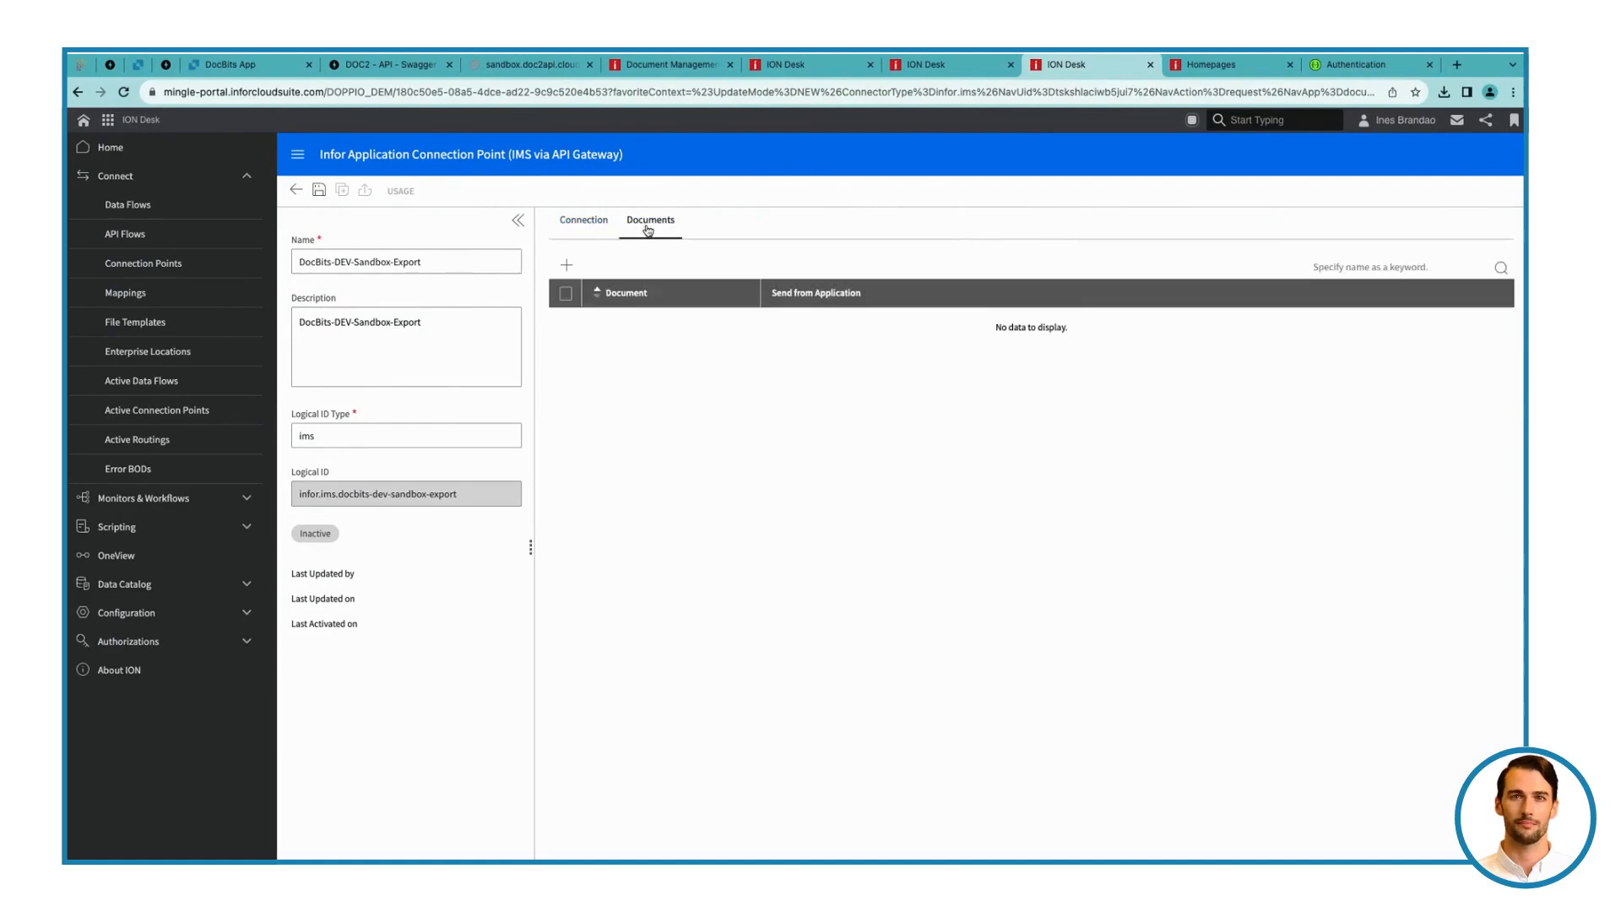
left_click(566, 264)
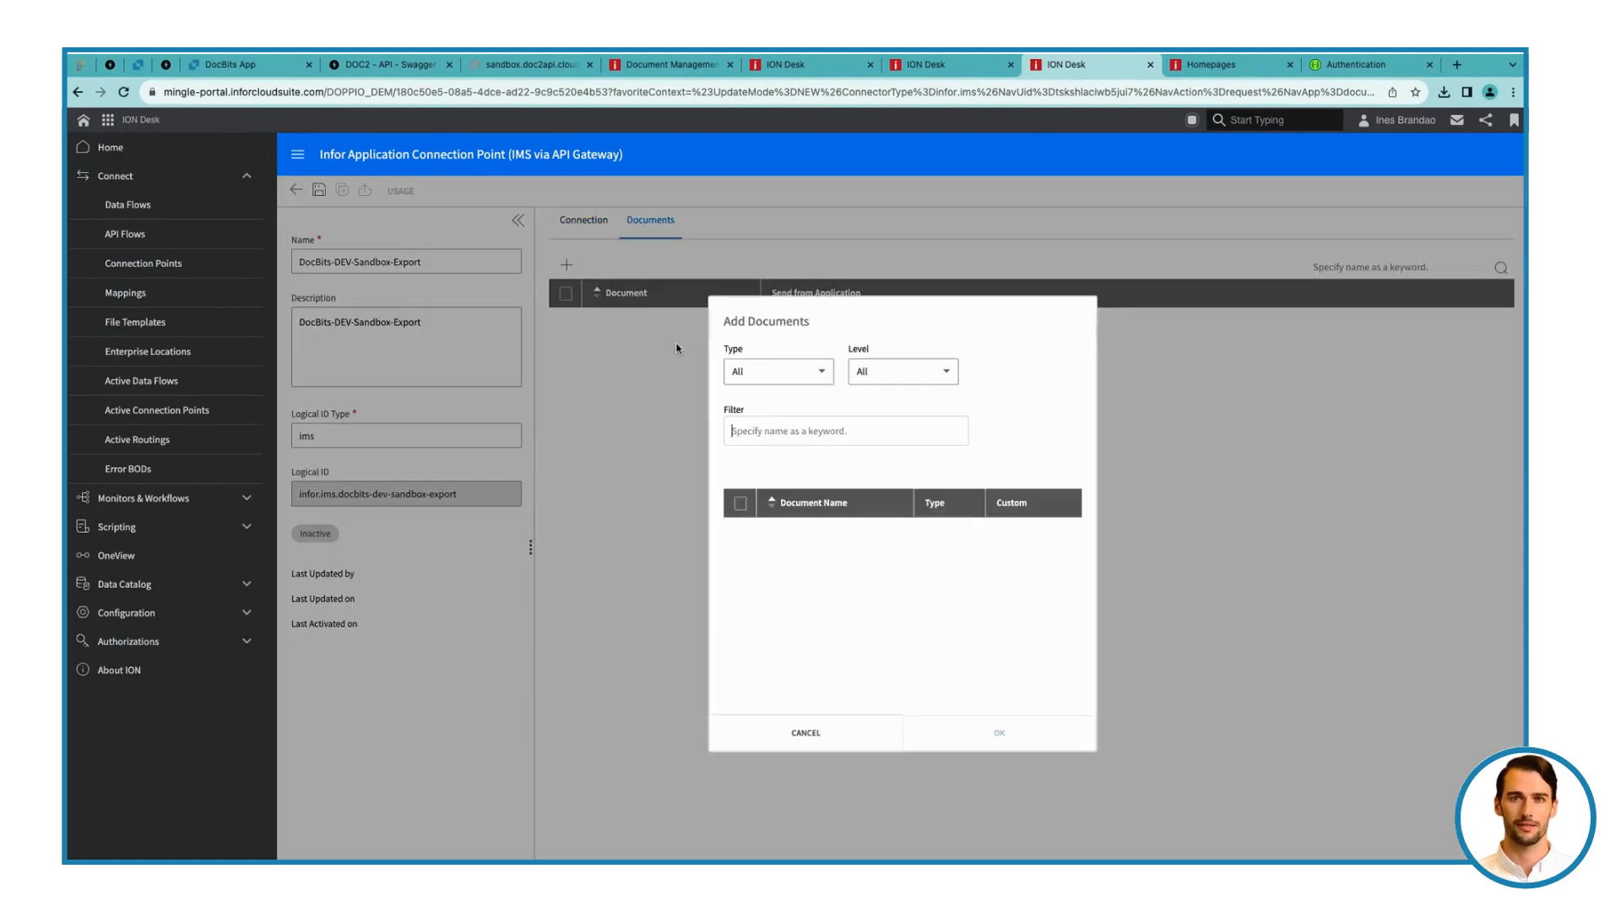
type("c")
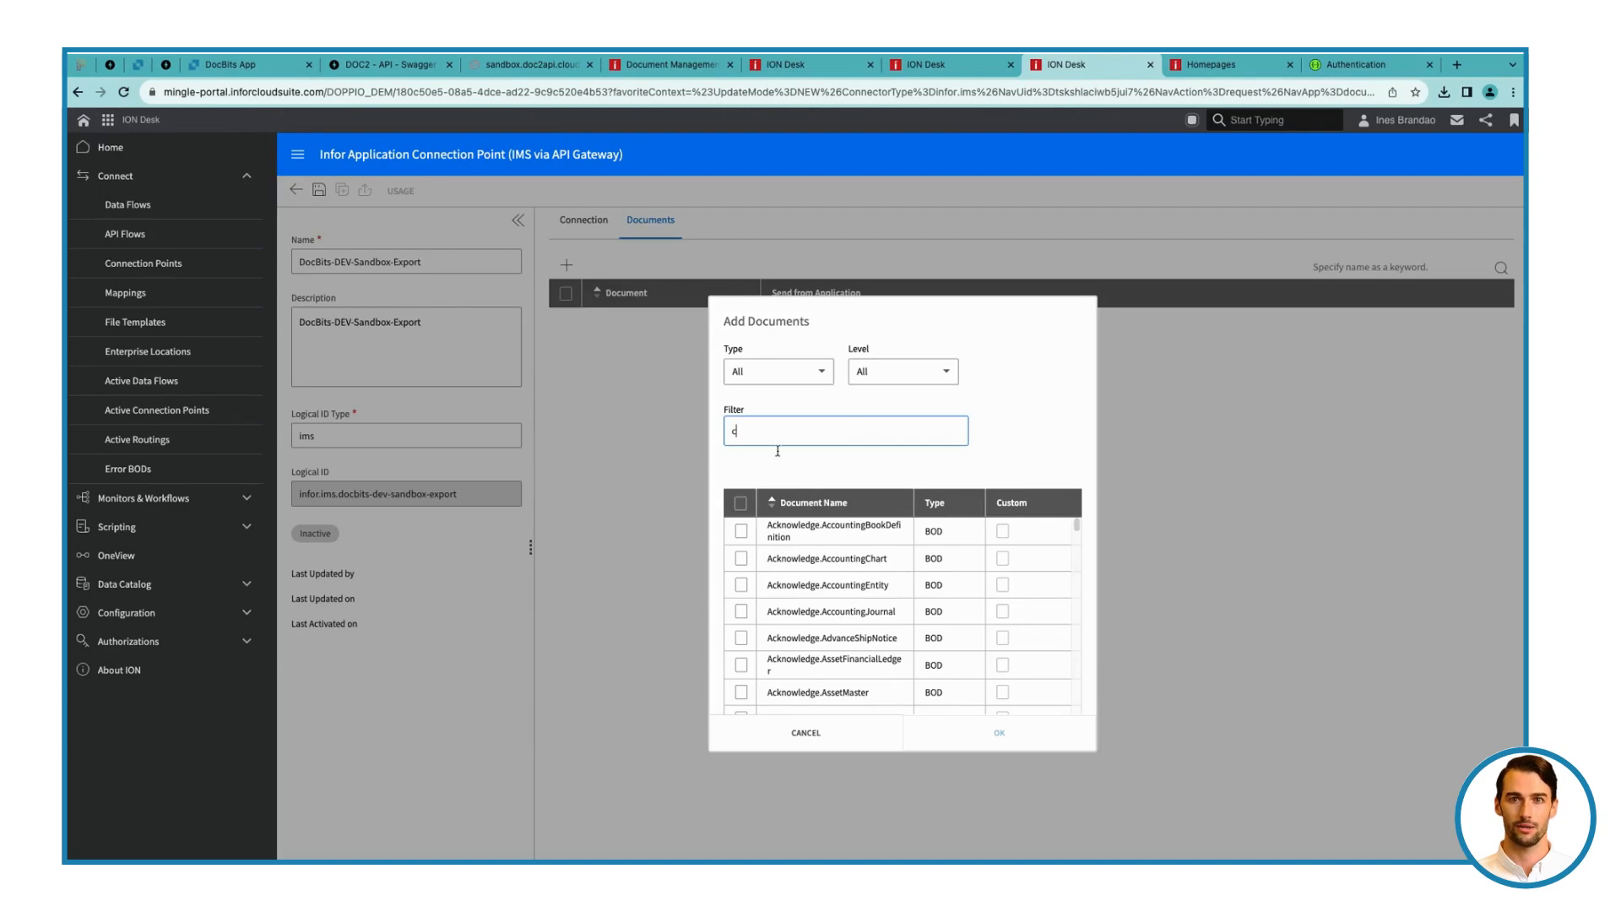
type("apture")
left_click(742, 530)
left_click(979, 727)
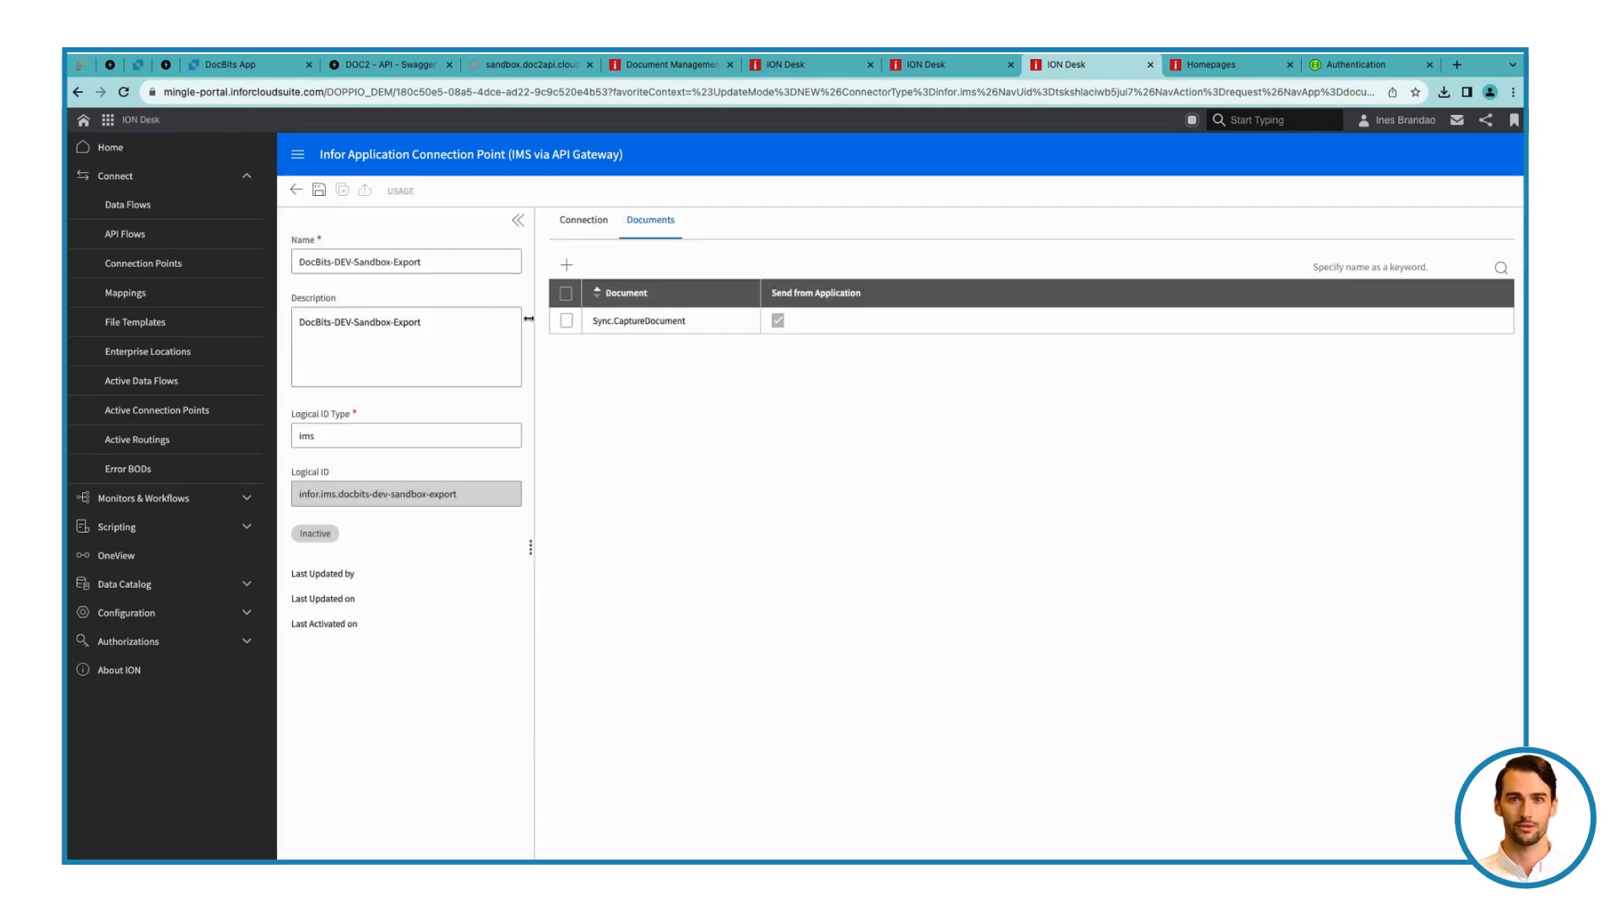
left_click(319, 190)
Reopen the DocBits-DEV-Export-M3 data flow, assign DocBits-DEV-Sandbox-Export to its DocBits-DEV-Sandbox application activity, and save the flow
left_click(167, 207)
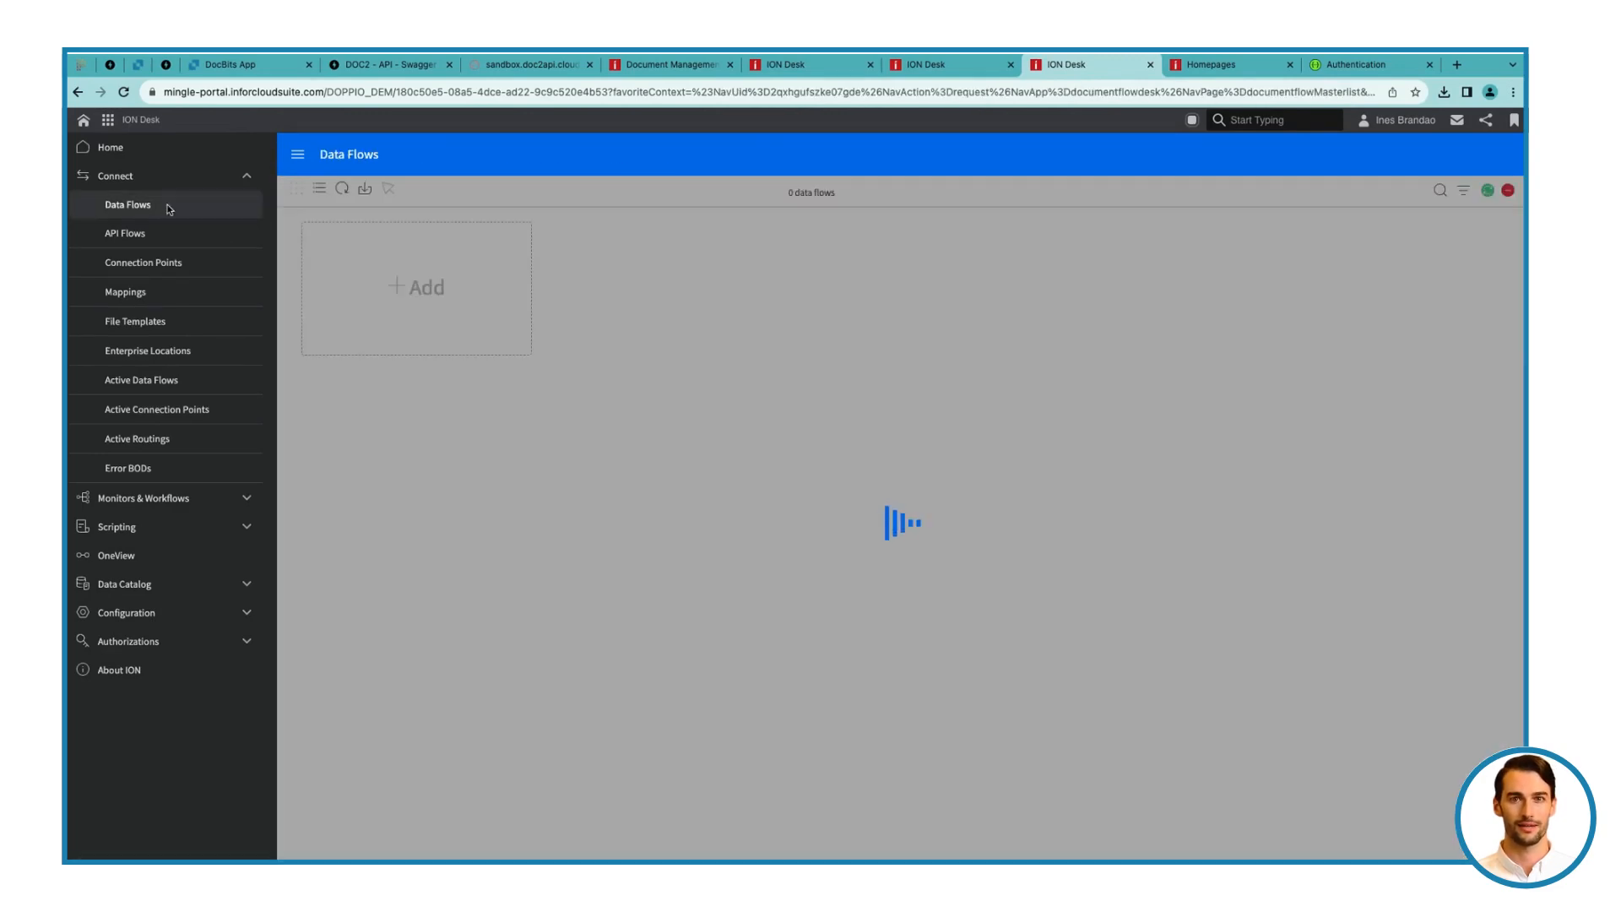
left_click(687, 300)
left_click(637, 454)
left_click(567, 755)
scroll(778, 534, "down", 3)
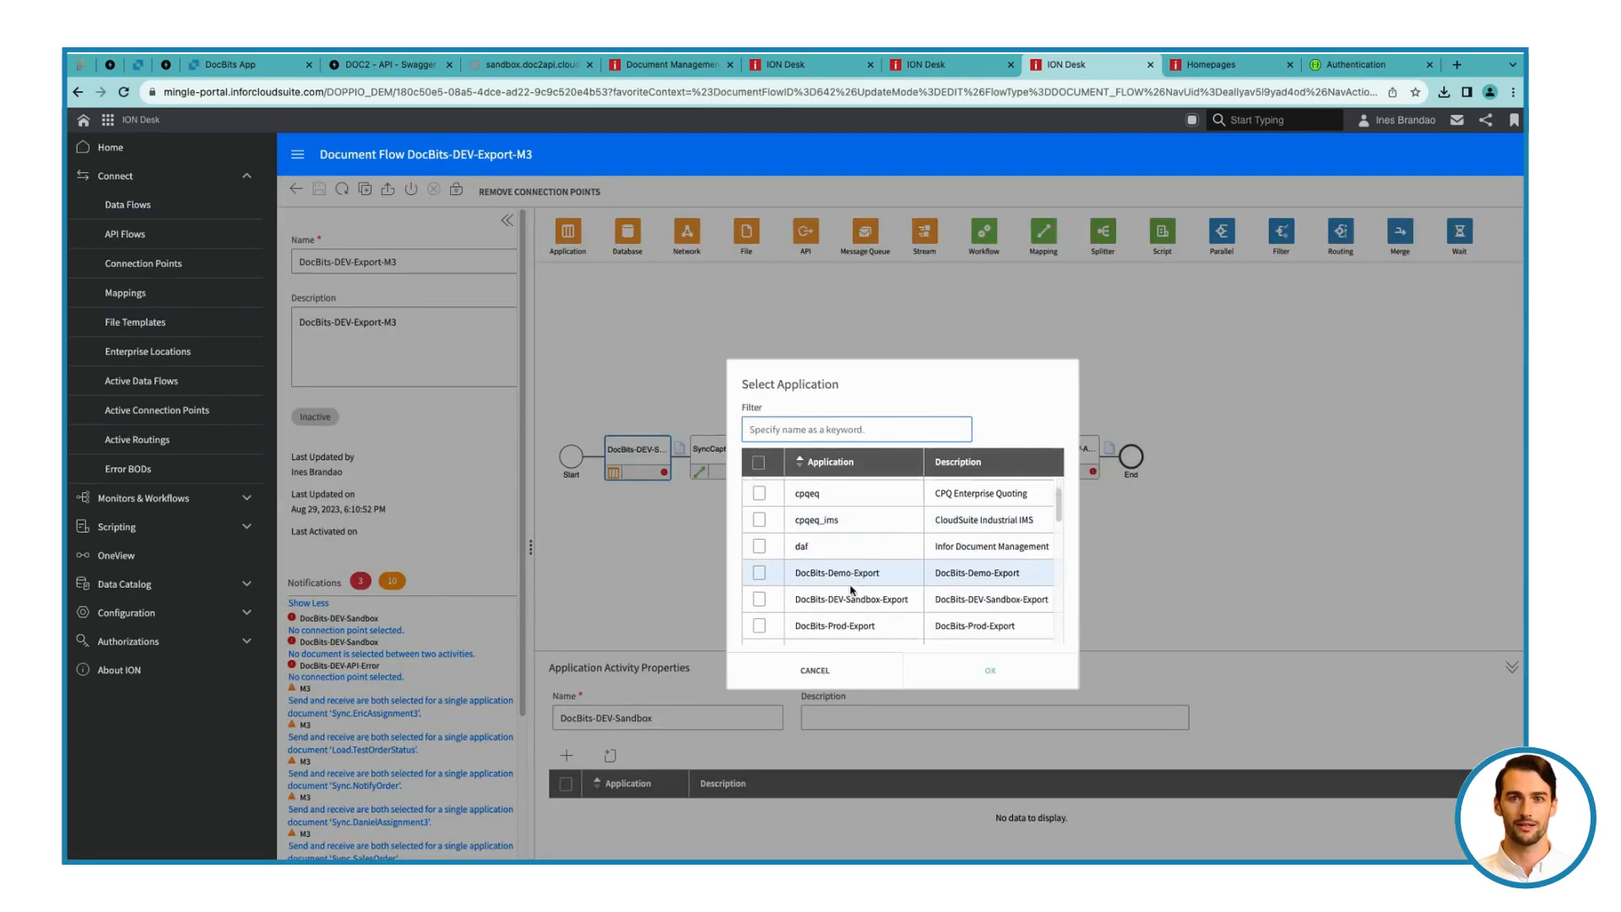
left_click(759, 565)
left_click(961, 674)
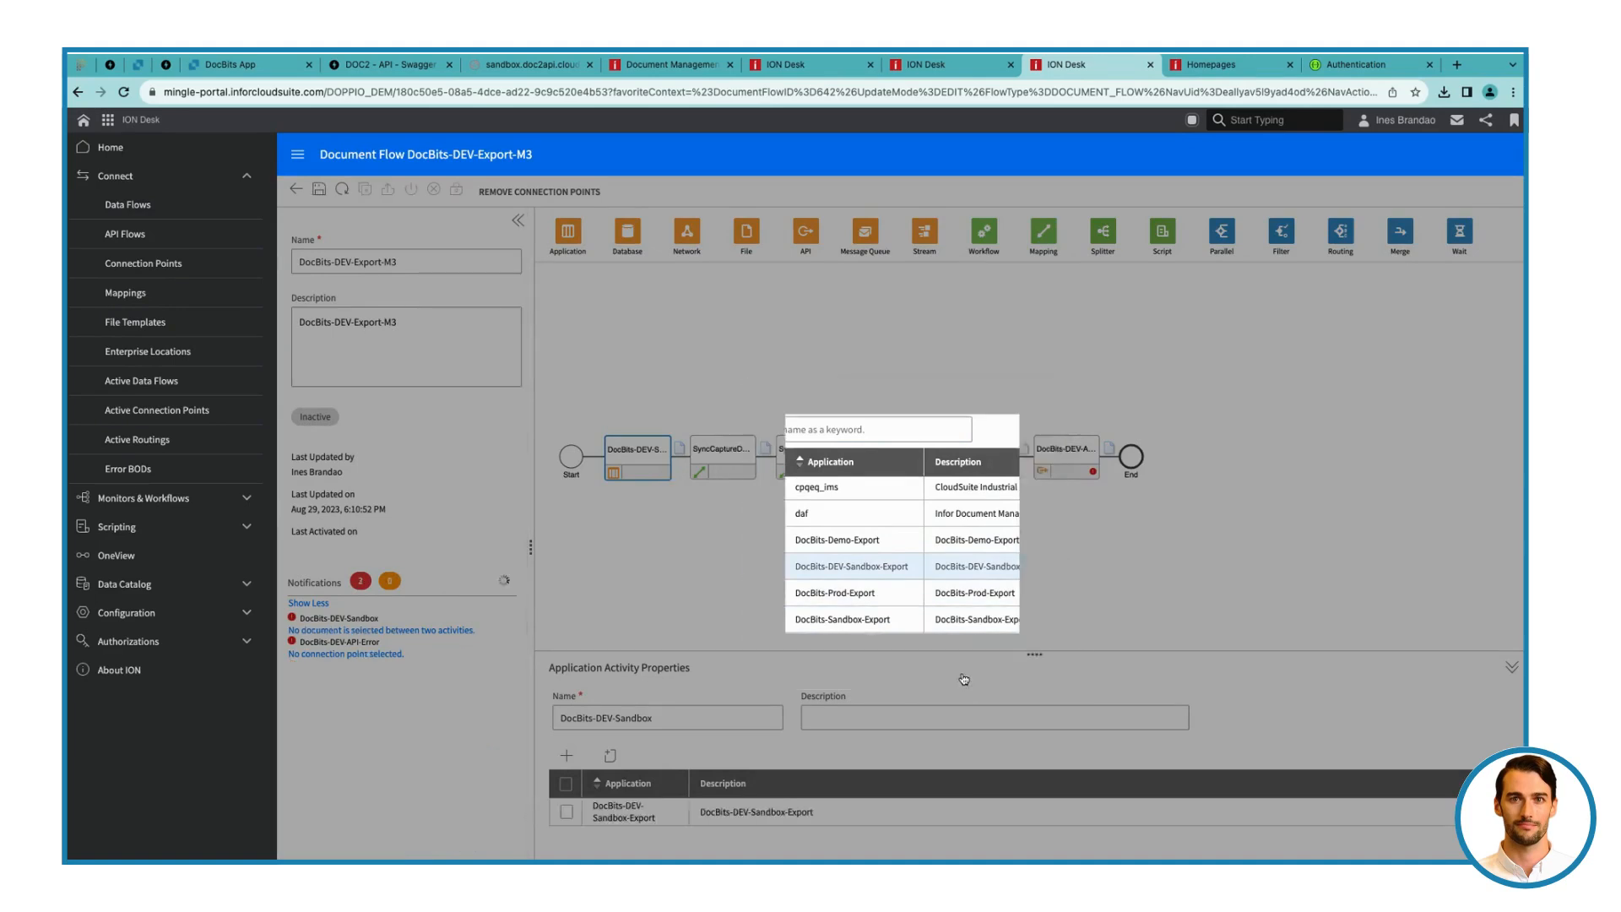
left_click(319, 189)
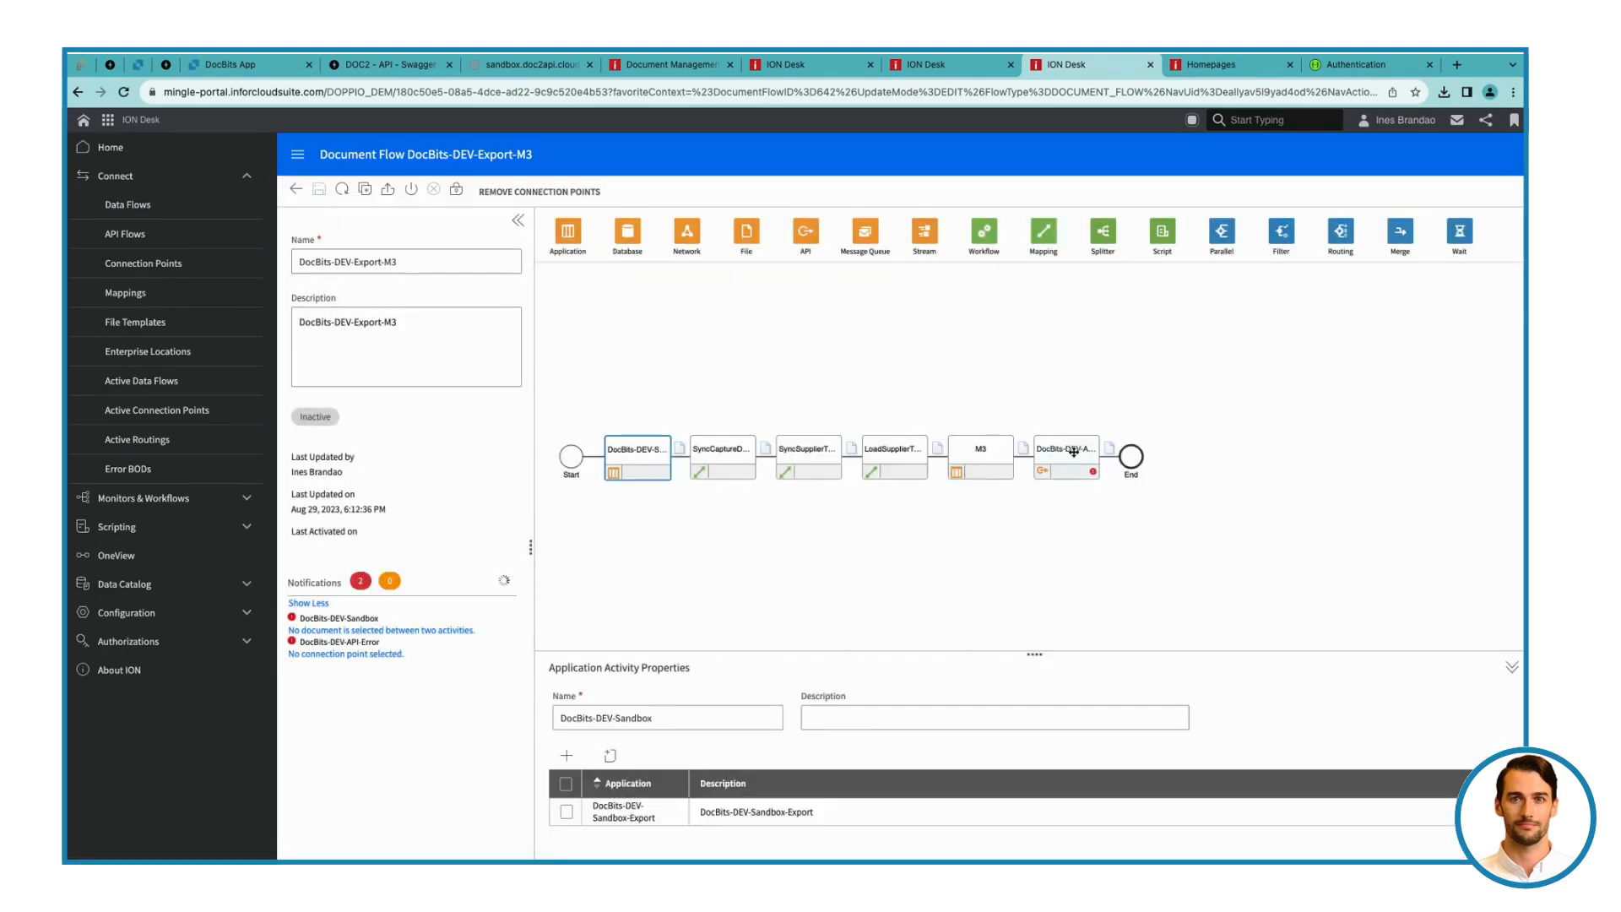
Check the flow's DocBits-DEV-API-Error activity, and start a new connection point of the API type
left_click(1066, 452)
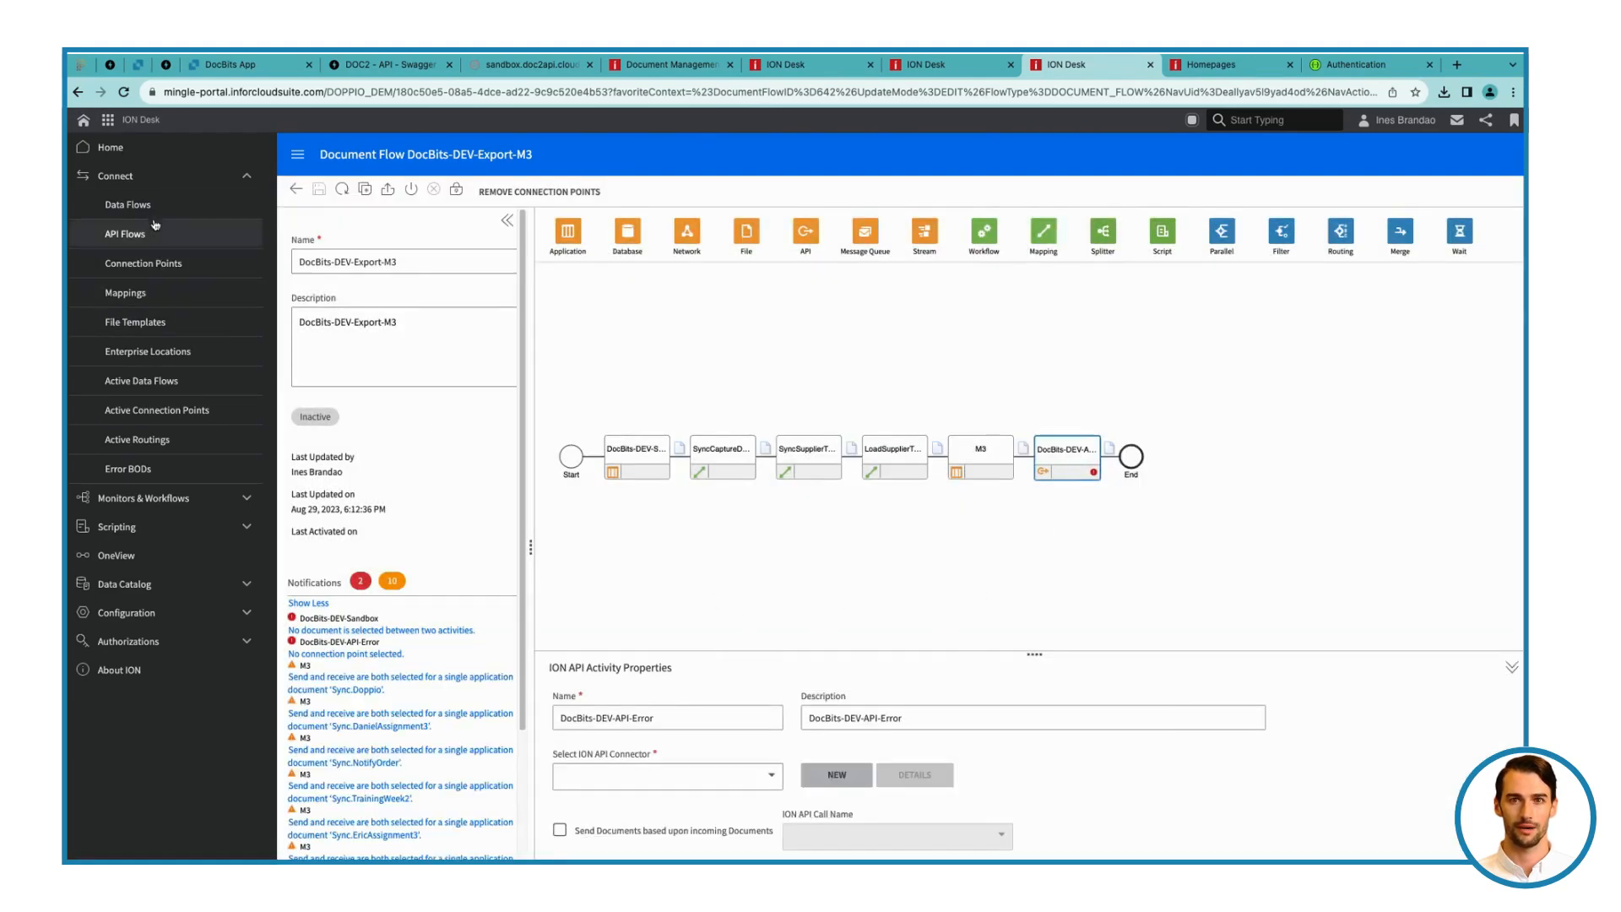
left_click(143, 262)
left_click(413, 287)
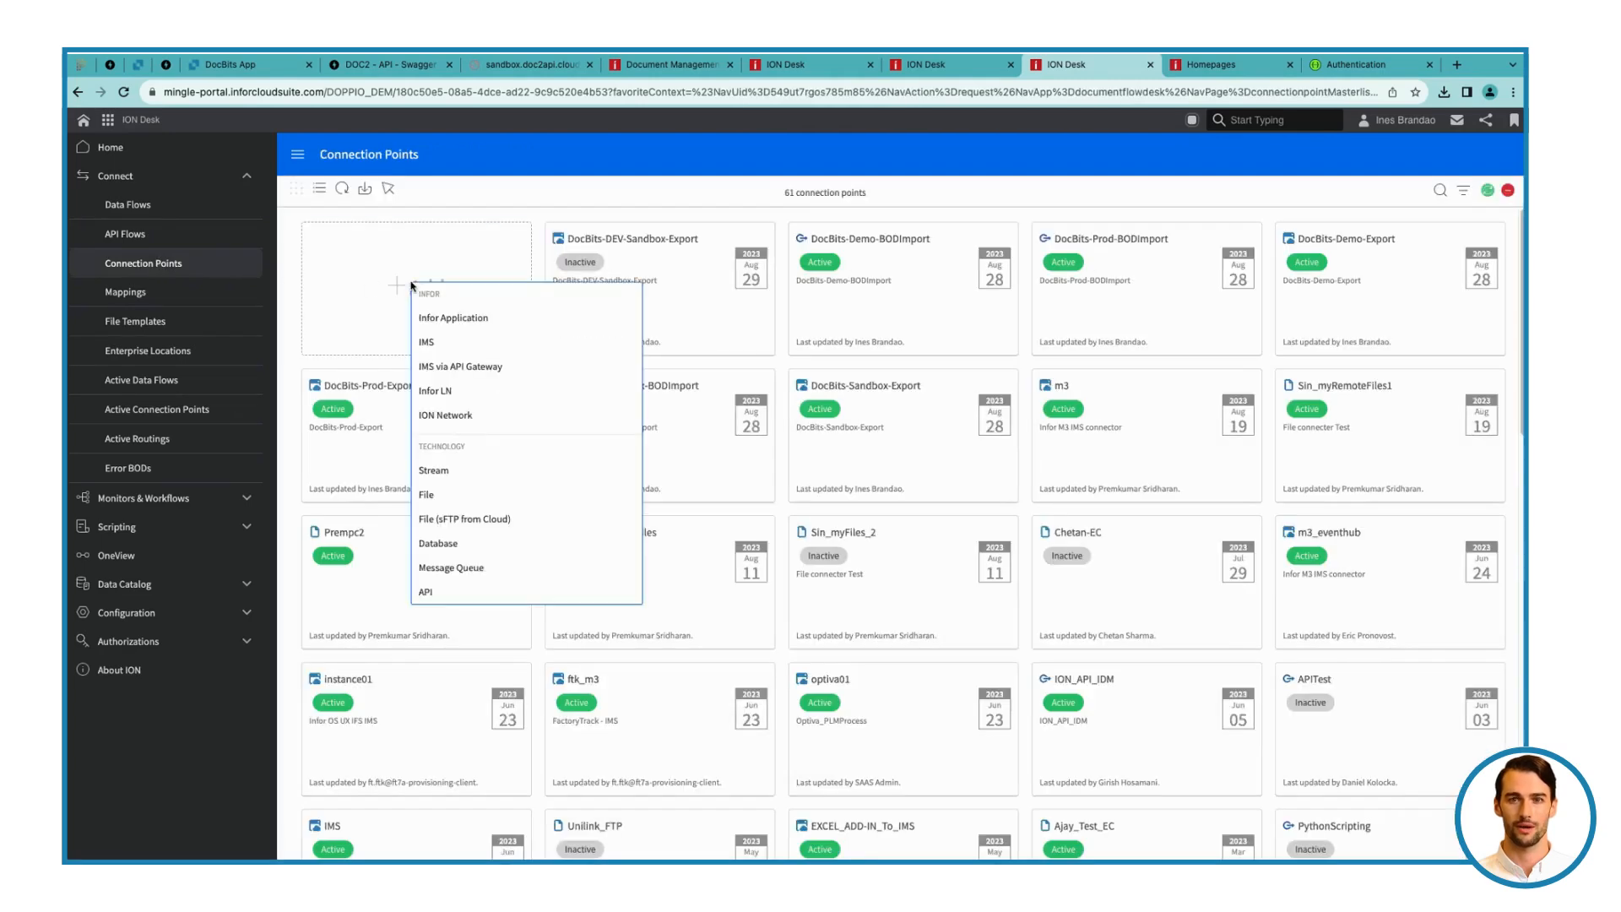
left_click(427, 592)
Set the API connection point's name and description to DocBits-DEV-Sandbox-Import
left_click(368, 266)
type("DocBits-DEV-Sandbox-Import")
key("ctrl+a")
key("ctrl+c")
left_click(398, 319)
key("ctrl+v")
Import the service account CSV file from the Downloads folder as the connection point's authentication
left_click(828, 337)
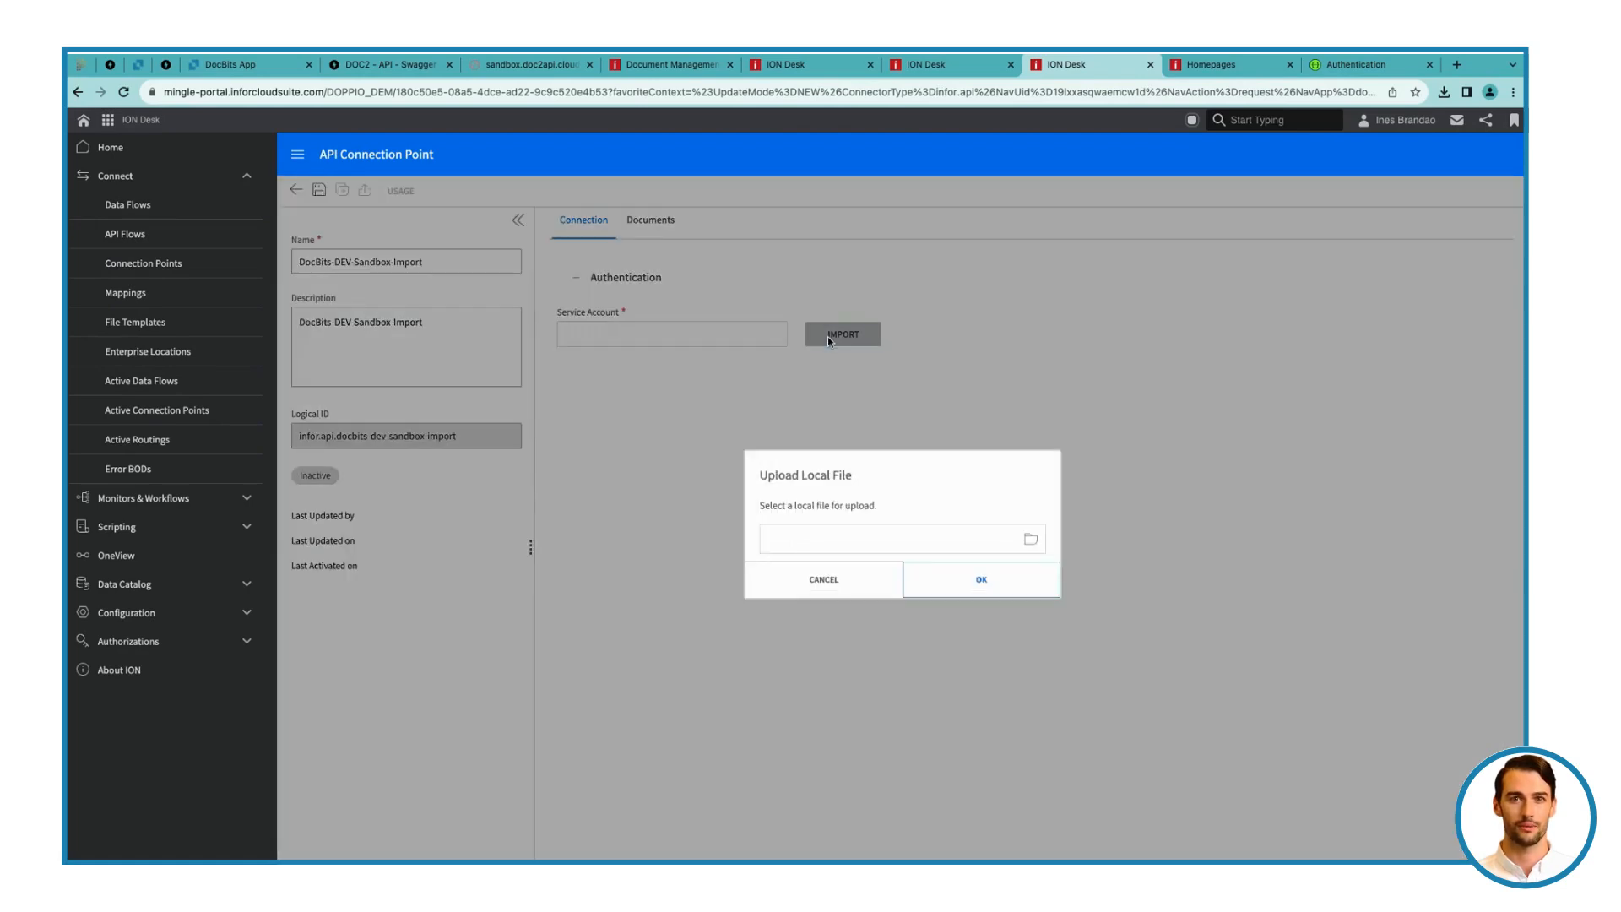
left_click(1030, 539)
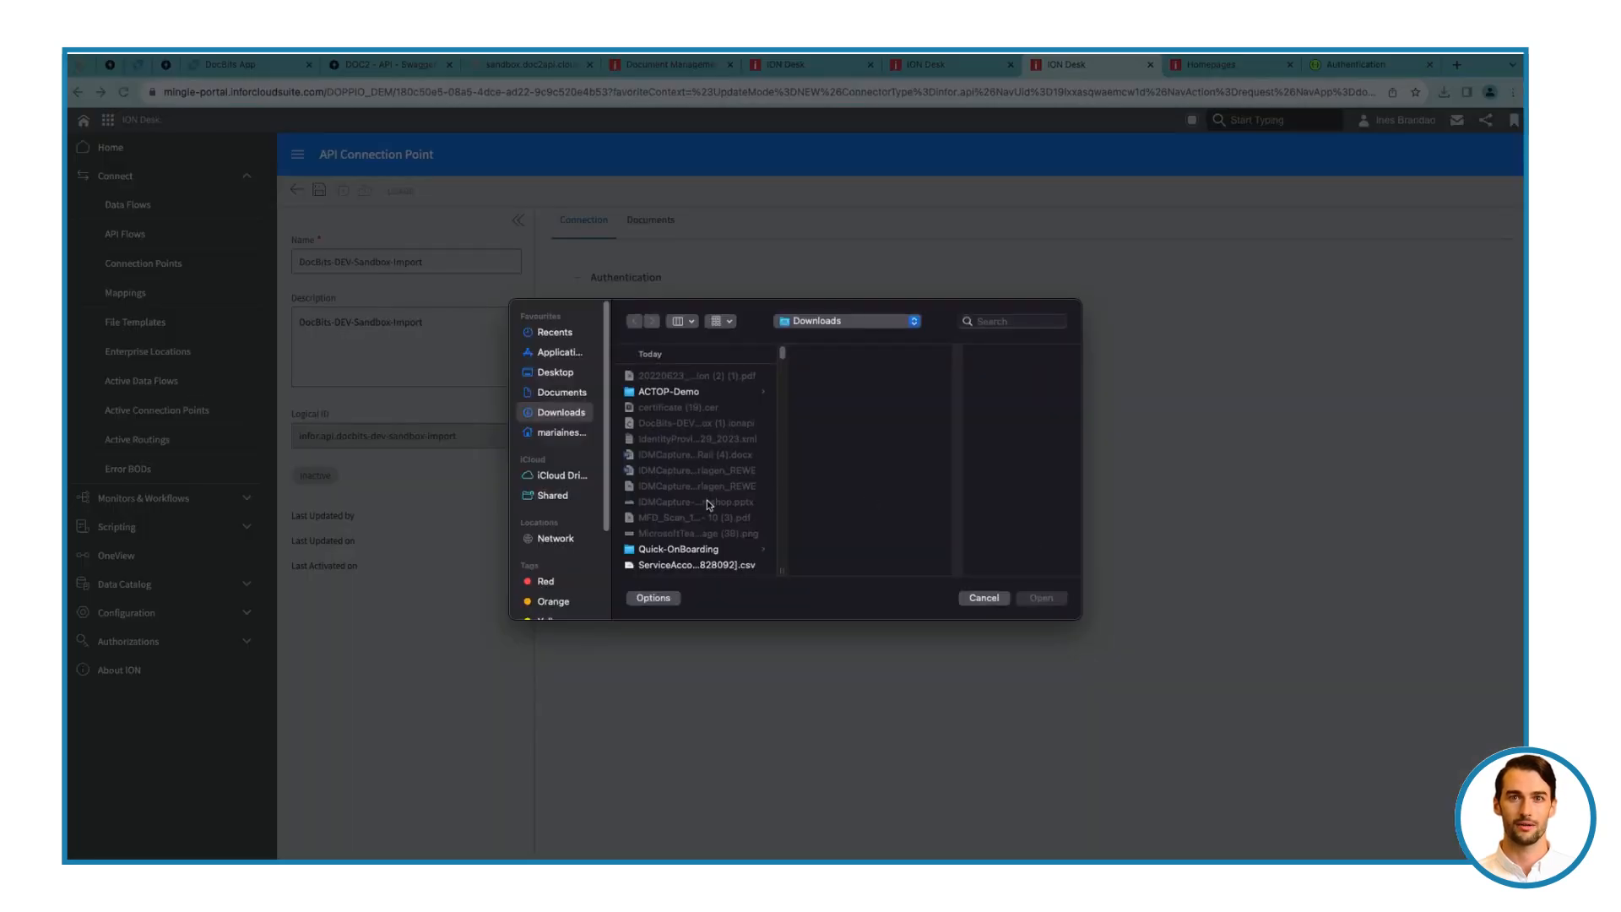
left_click(696, 565)
left_click(1039, 598)
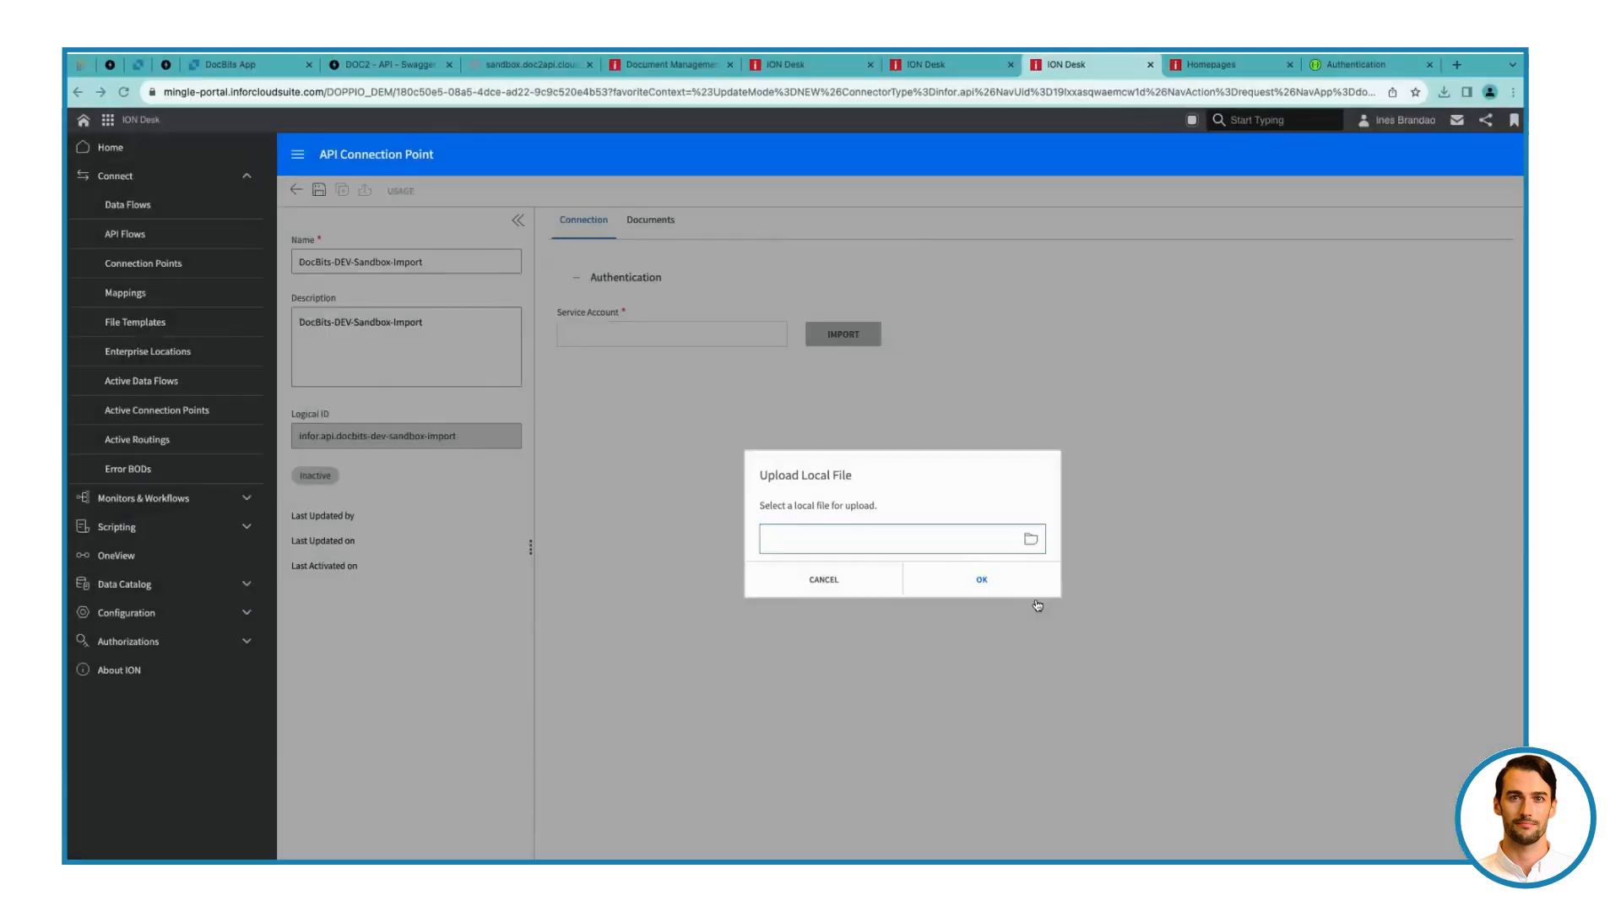
left_click(980, 581)
Add a document entry with the Send to API scenario and Acknowledge.SupplierInvoice as its input document
left_click(643, 235)
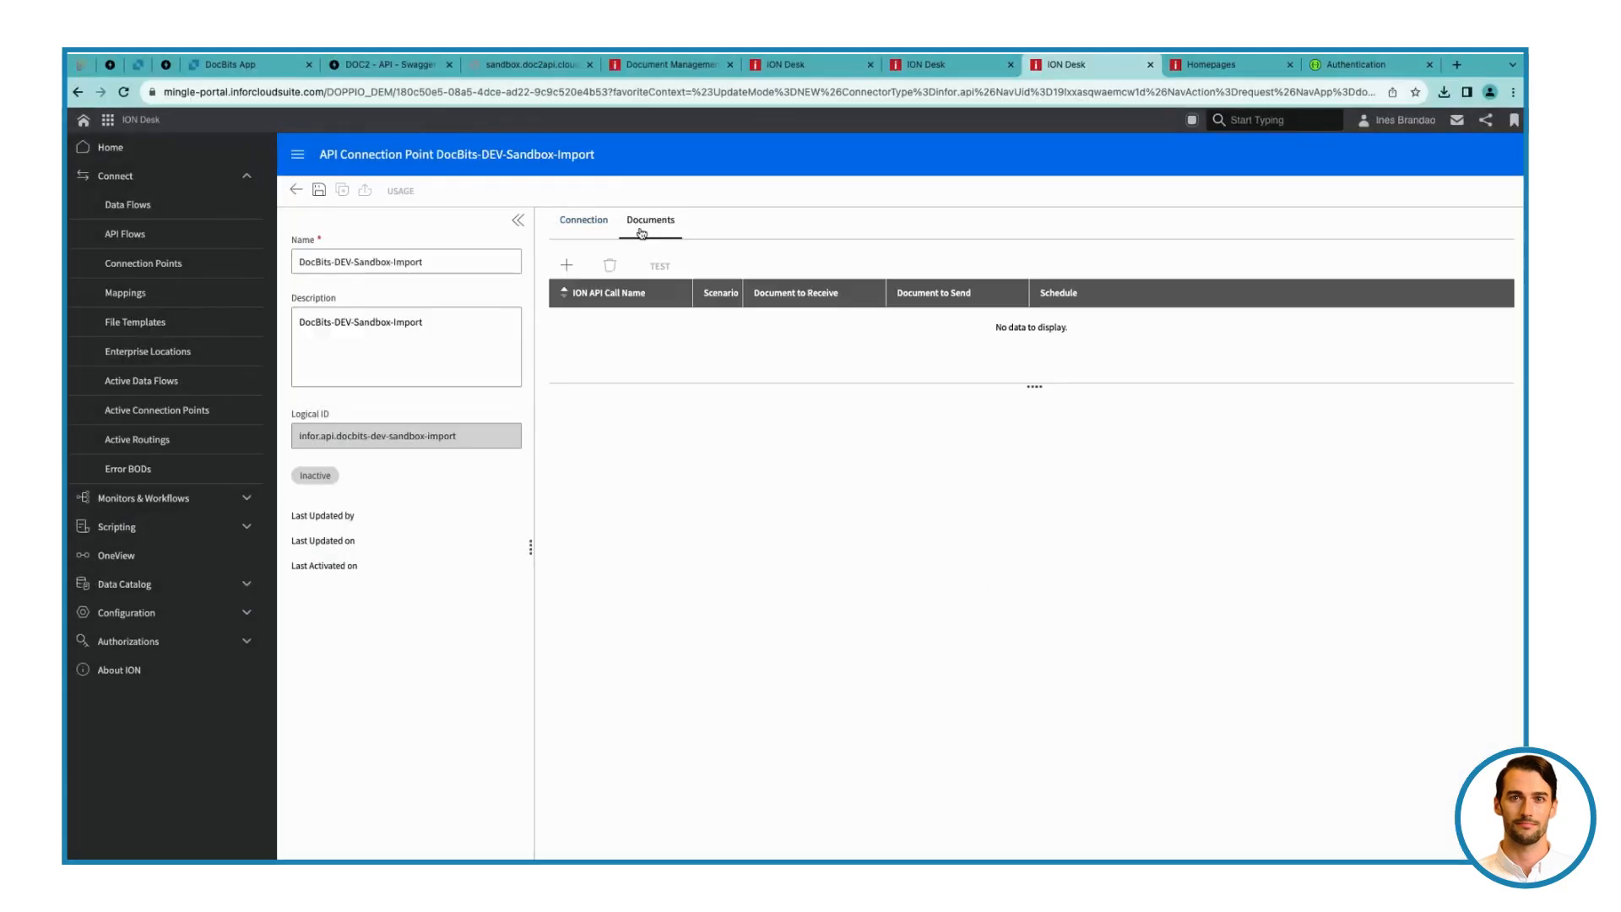
left_click(568, 266)
left_click(731, 419)
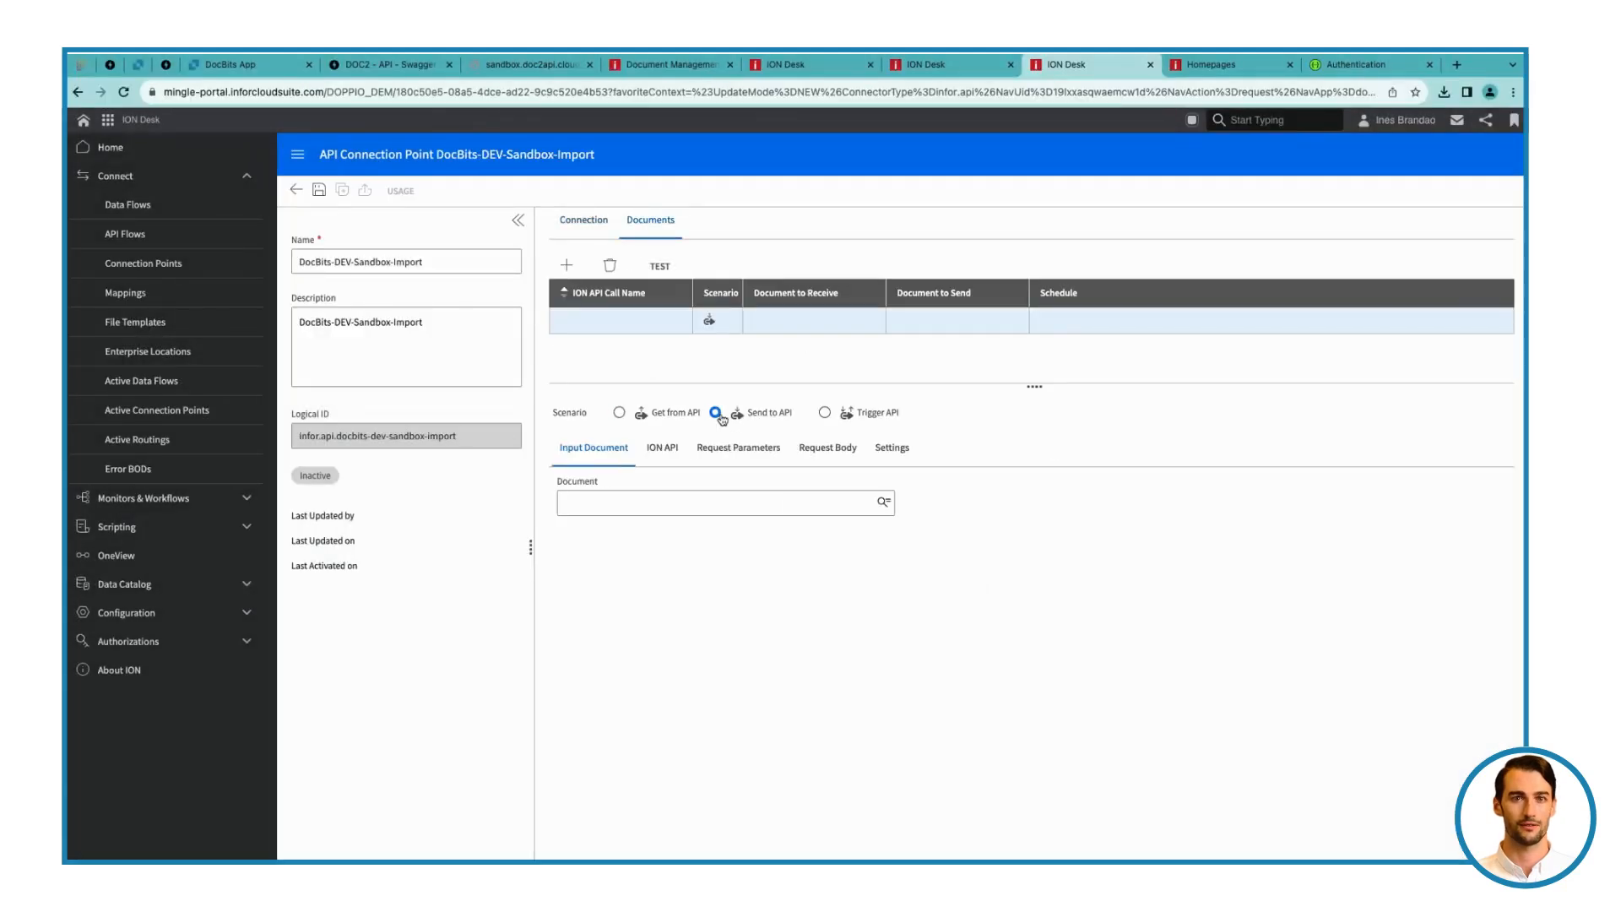
left_click(884, 505)
type("supplierinv")
left_click(791, 560)
left_click(973, 738)
Set the entry's ION API call name to Acknowledge.SupplierInvoice
left_click(666, 448)
left_click(624, 504)
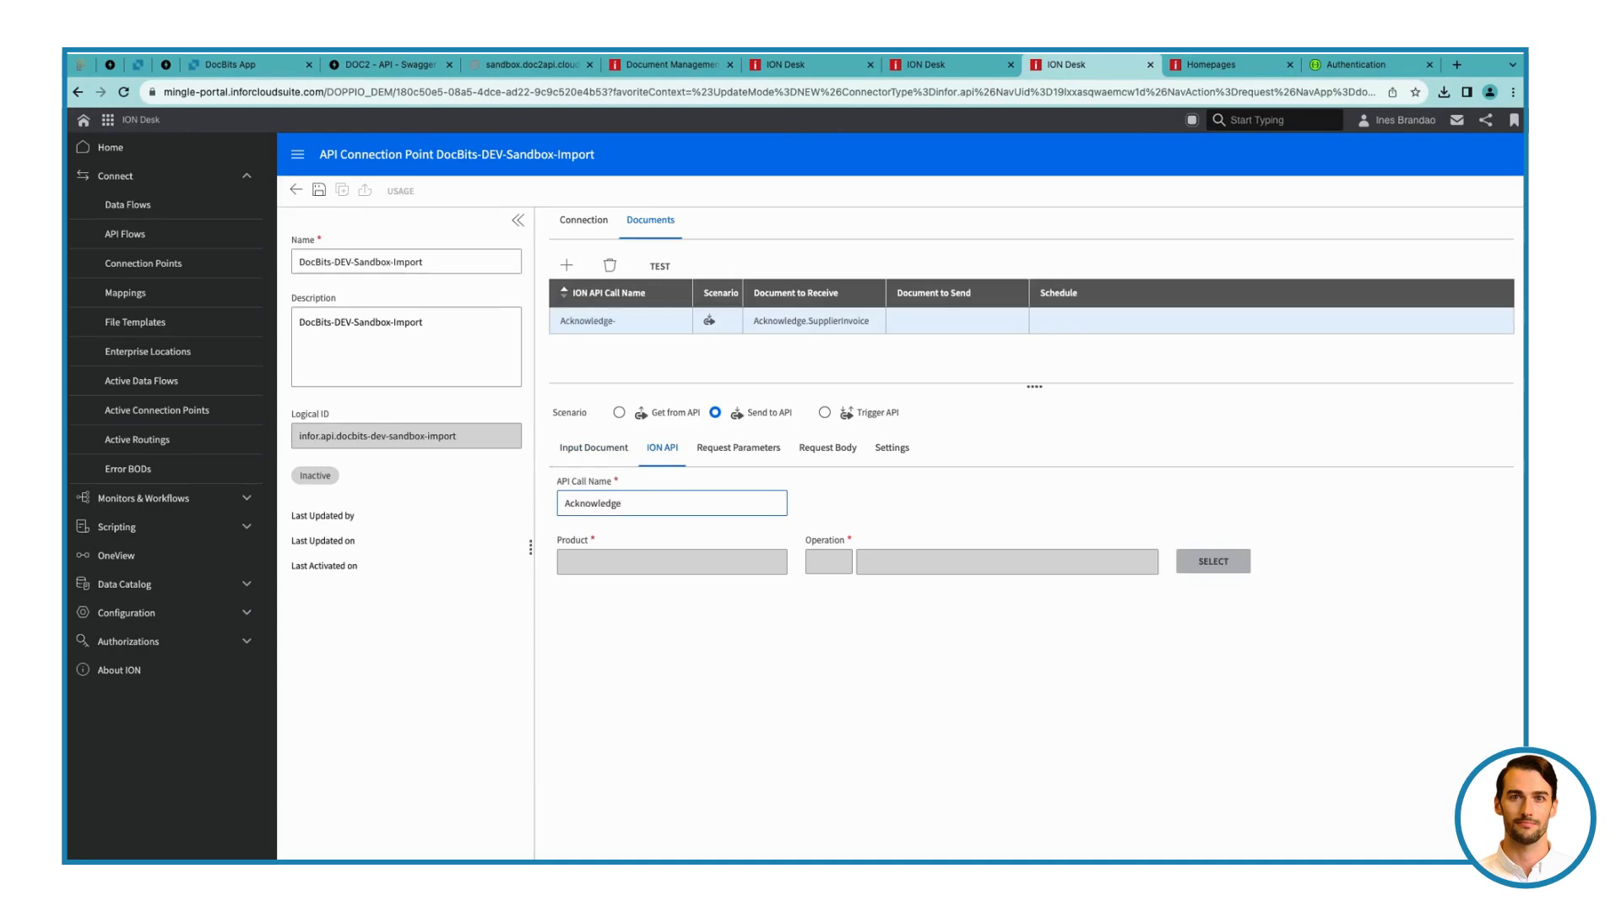
type("Acknowledge.SupplierInvoice")
Select the DocBits-DEV product's POST operation CustomerApi/DocBits-DEV/sandbox/import/ack_supplier_invoice_bod for the API call
left_click(1208, 559)
left_click(865, 380)
scroll(839, 474, "down", 5)
left_click(839, 471)
left_click(791, 416)
type("ack")
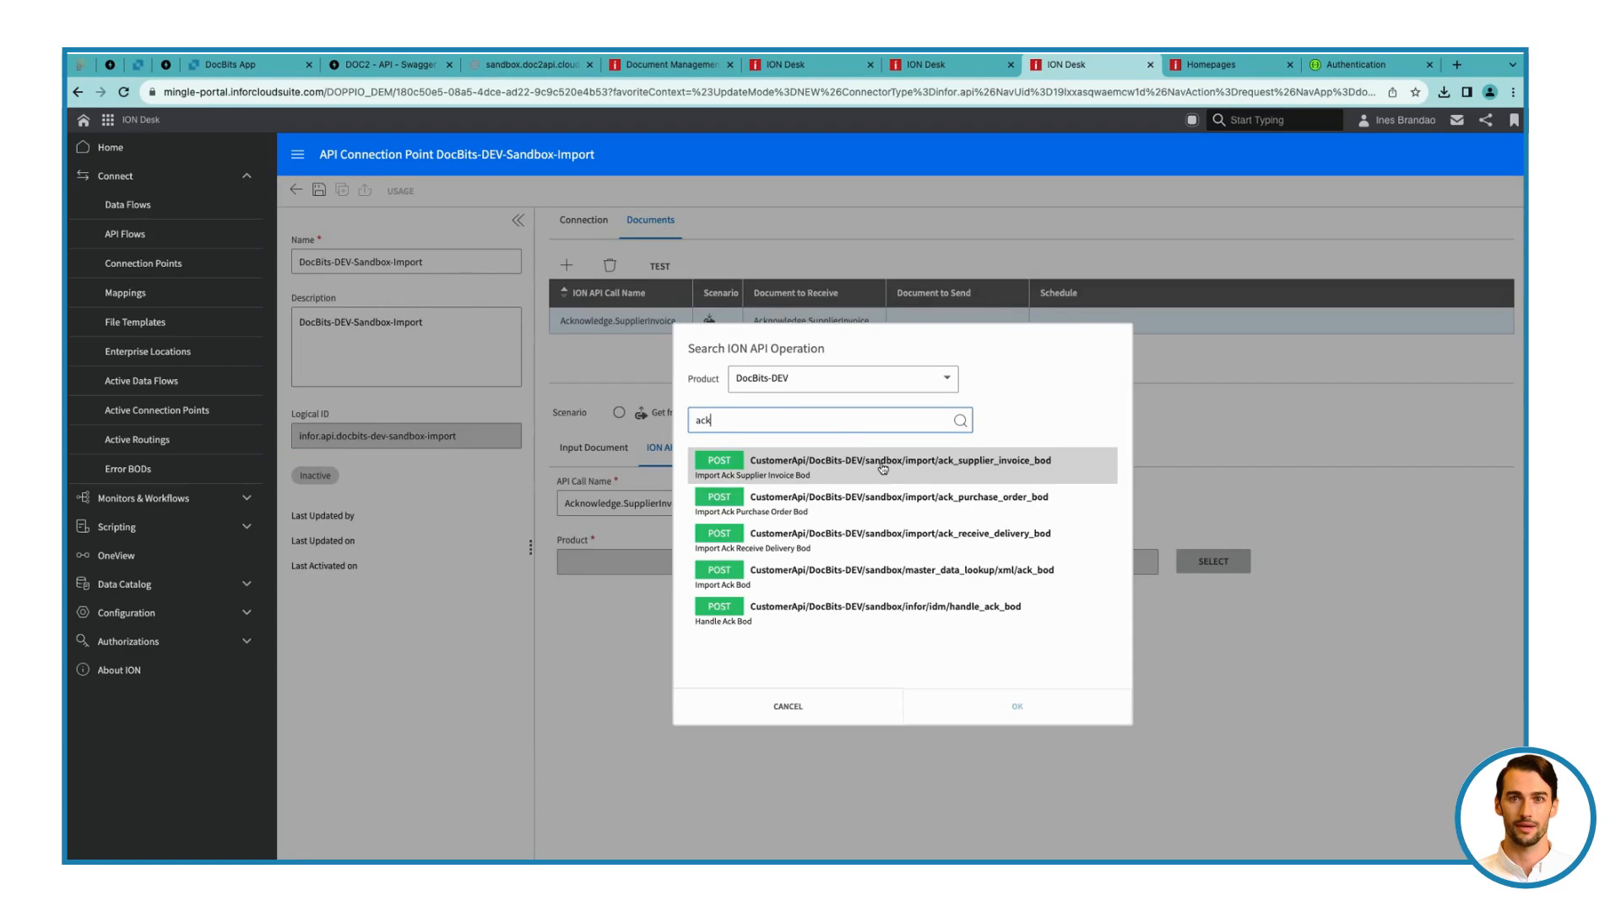
left_click(883, 469)
left_click(996, 707)
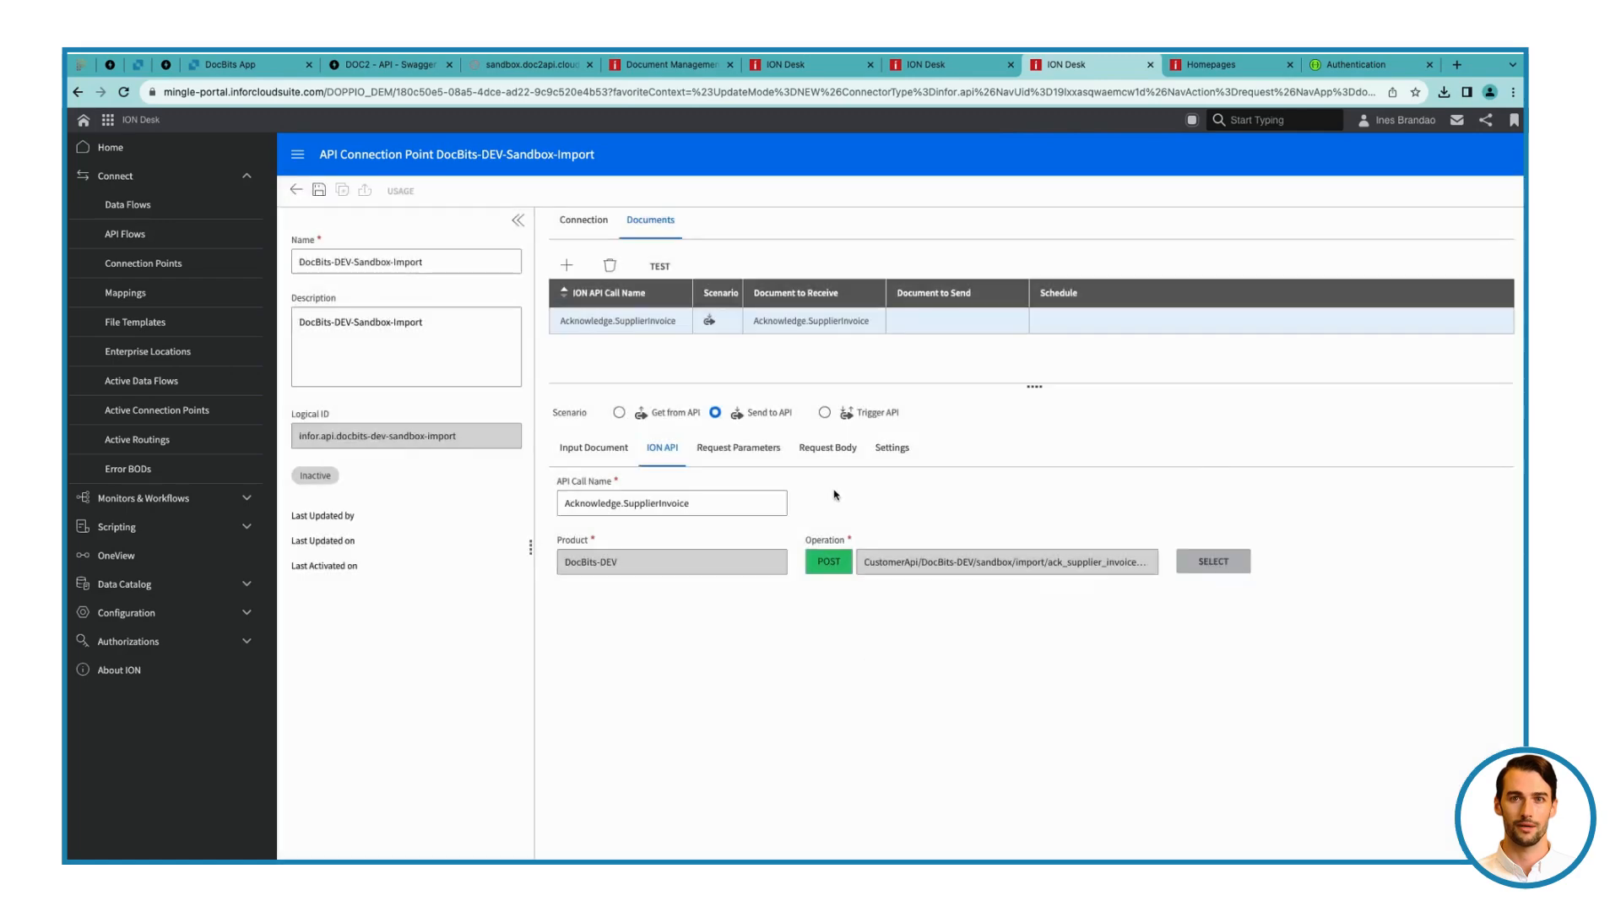
Use the input document with No Compression for the request body's file parameter, and save the connection point
left_click(827, 447)
left_click(1390, 579)
left_click(319, 190)
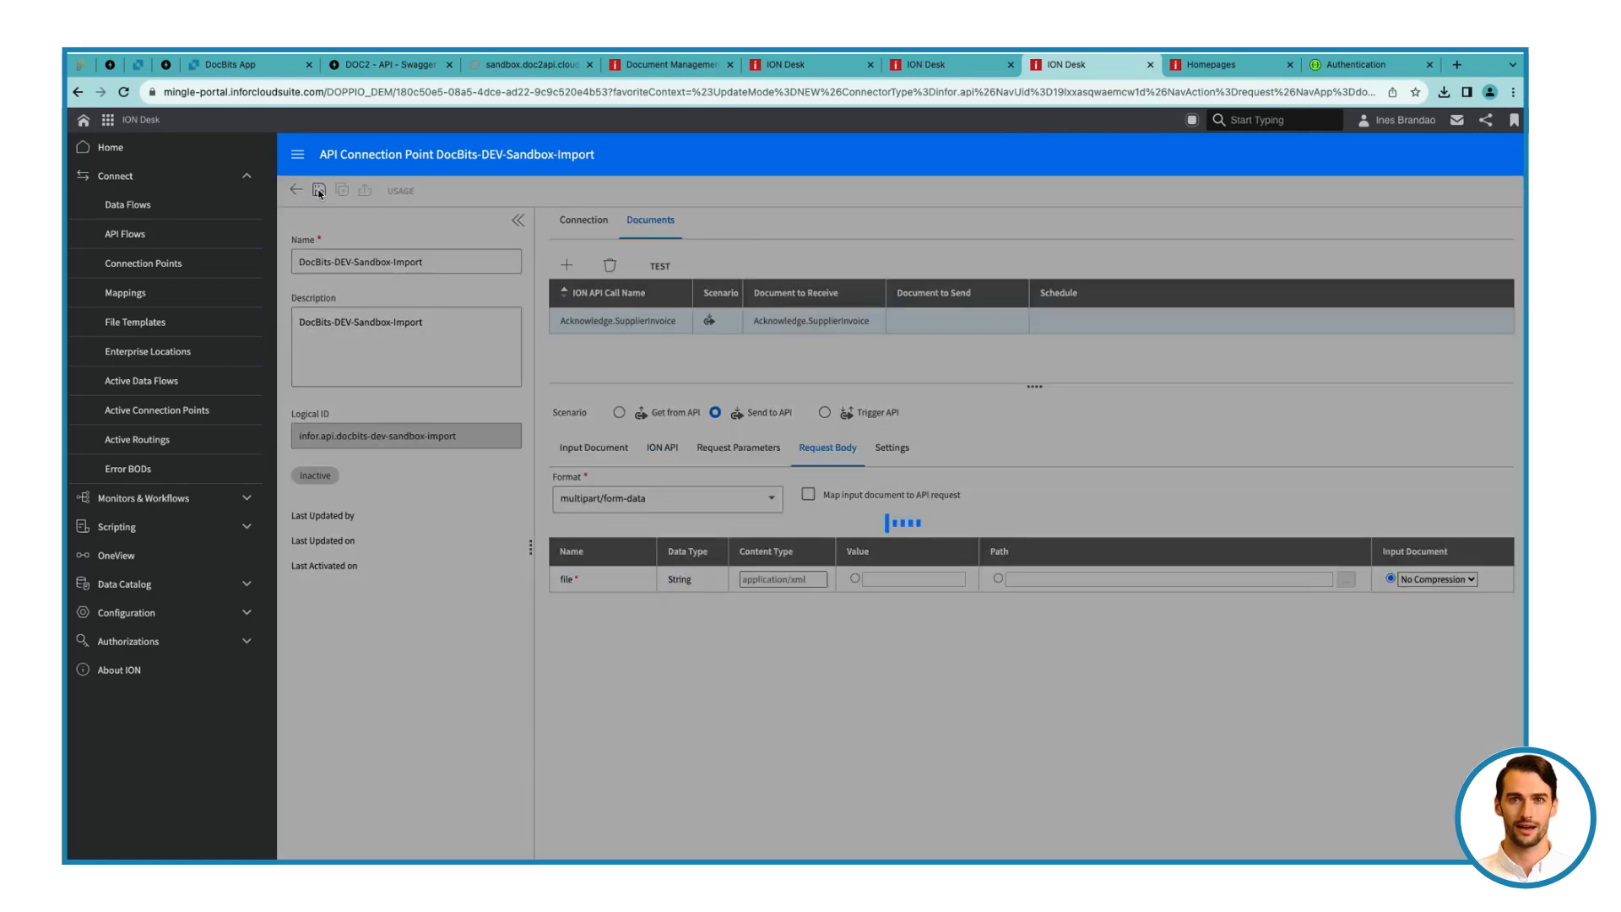
In the DocBits-DEV-Export-M3 flow, set DocBits-DEV-Sandbox-Import as the API-Error activity's ION API connector, save, and try to activate the flow
left_click(257, 205)
left_click(760, 278)
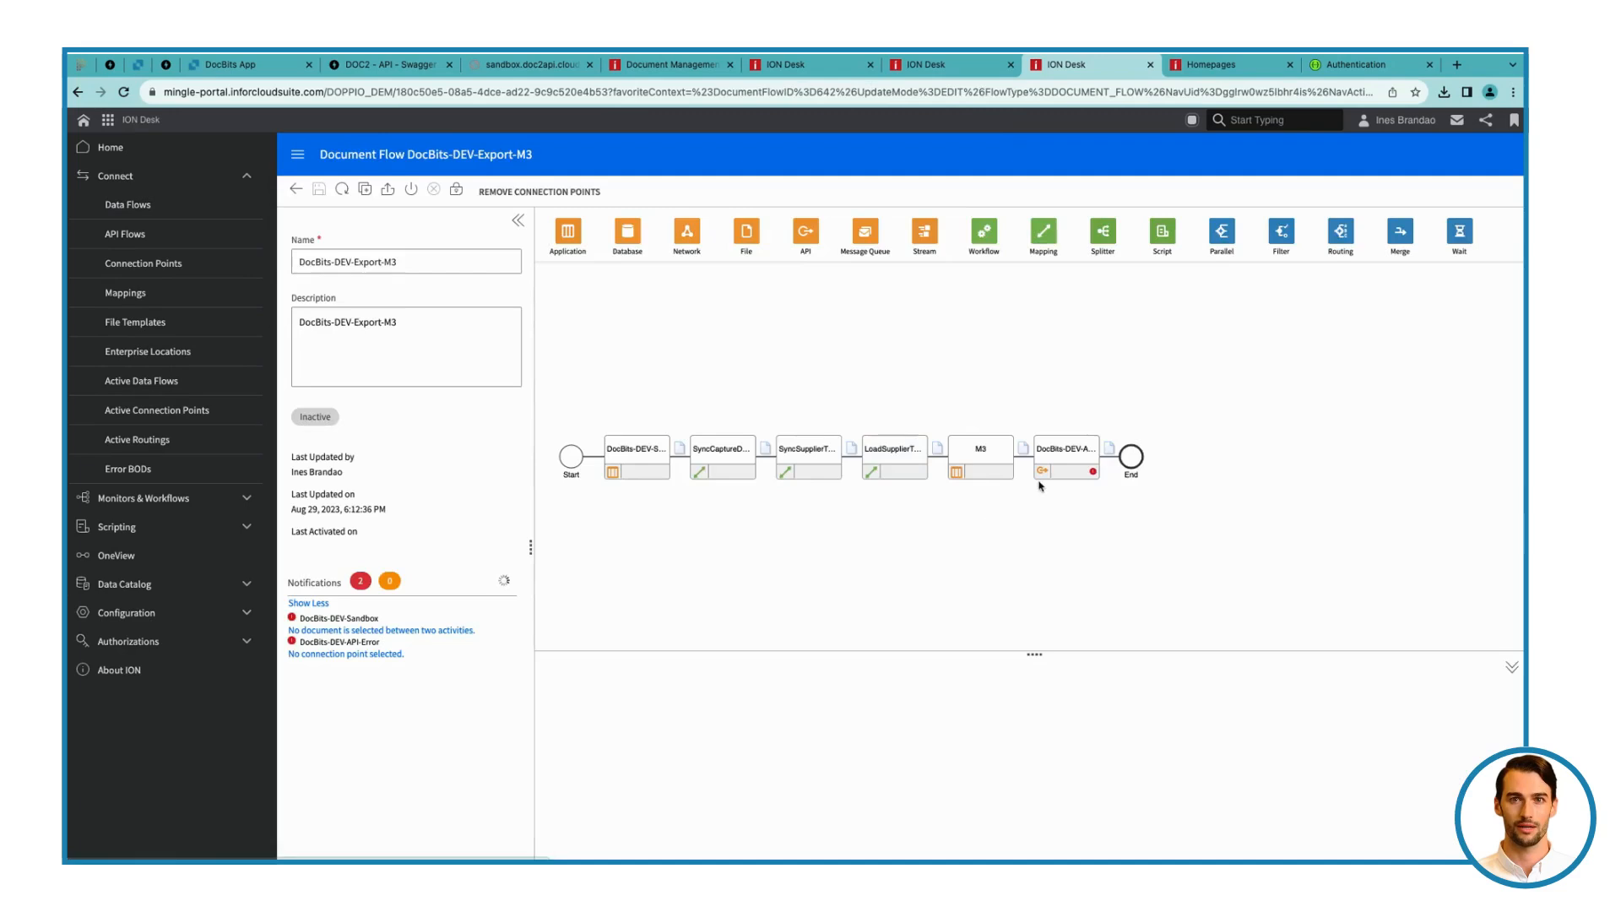
left_click(754, 777)
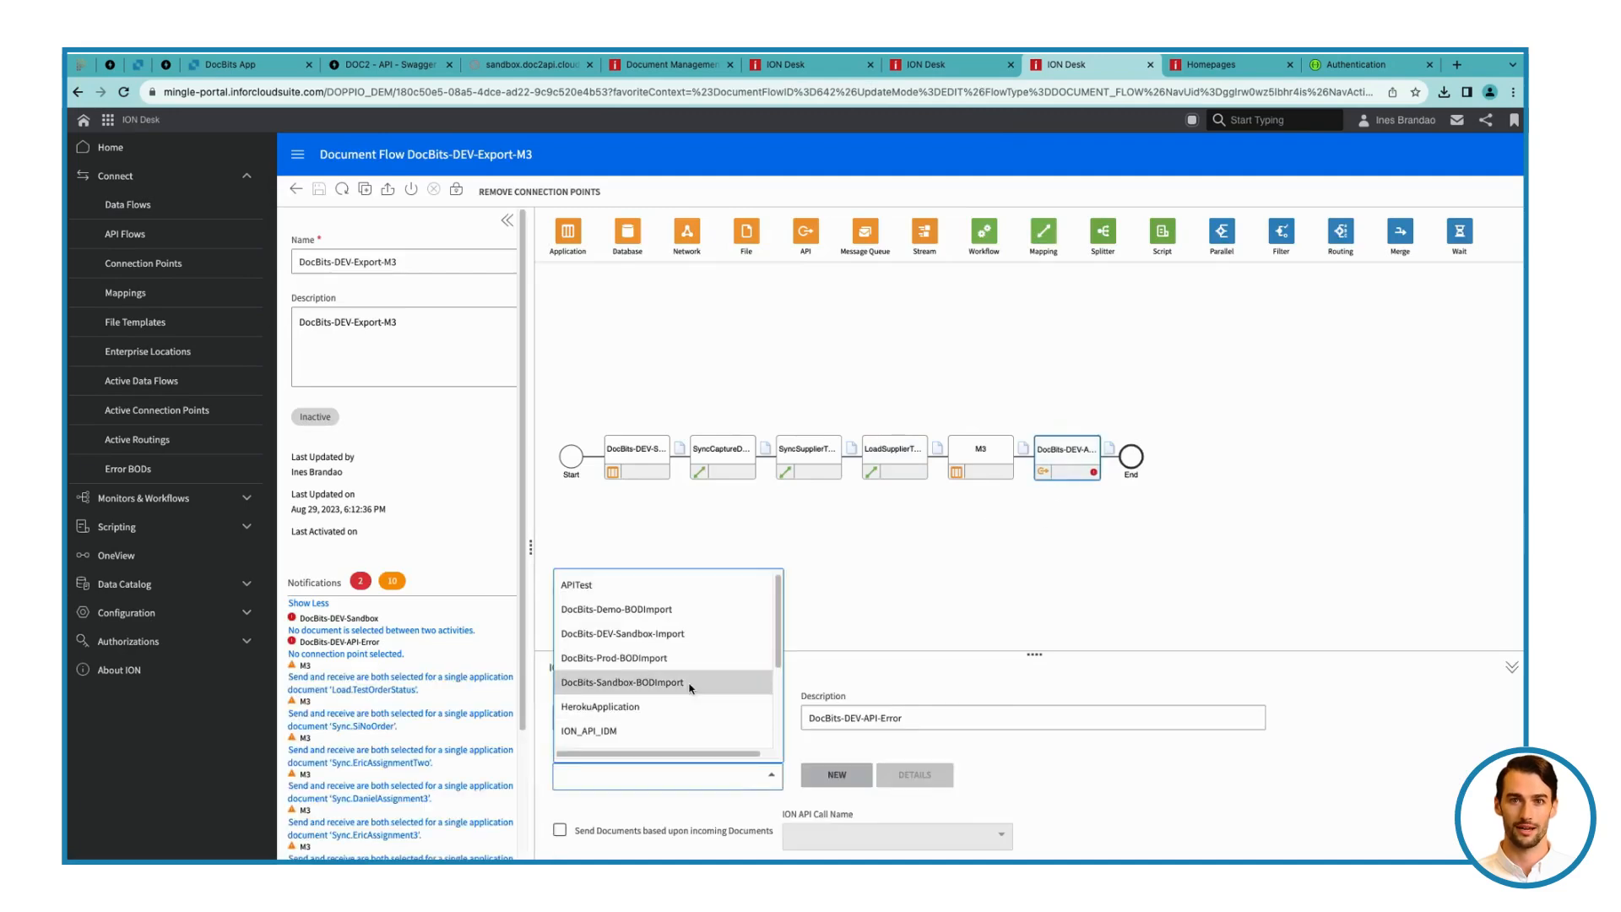
left_click(684, 635)
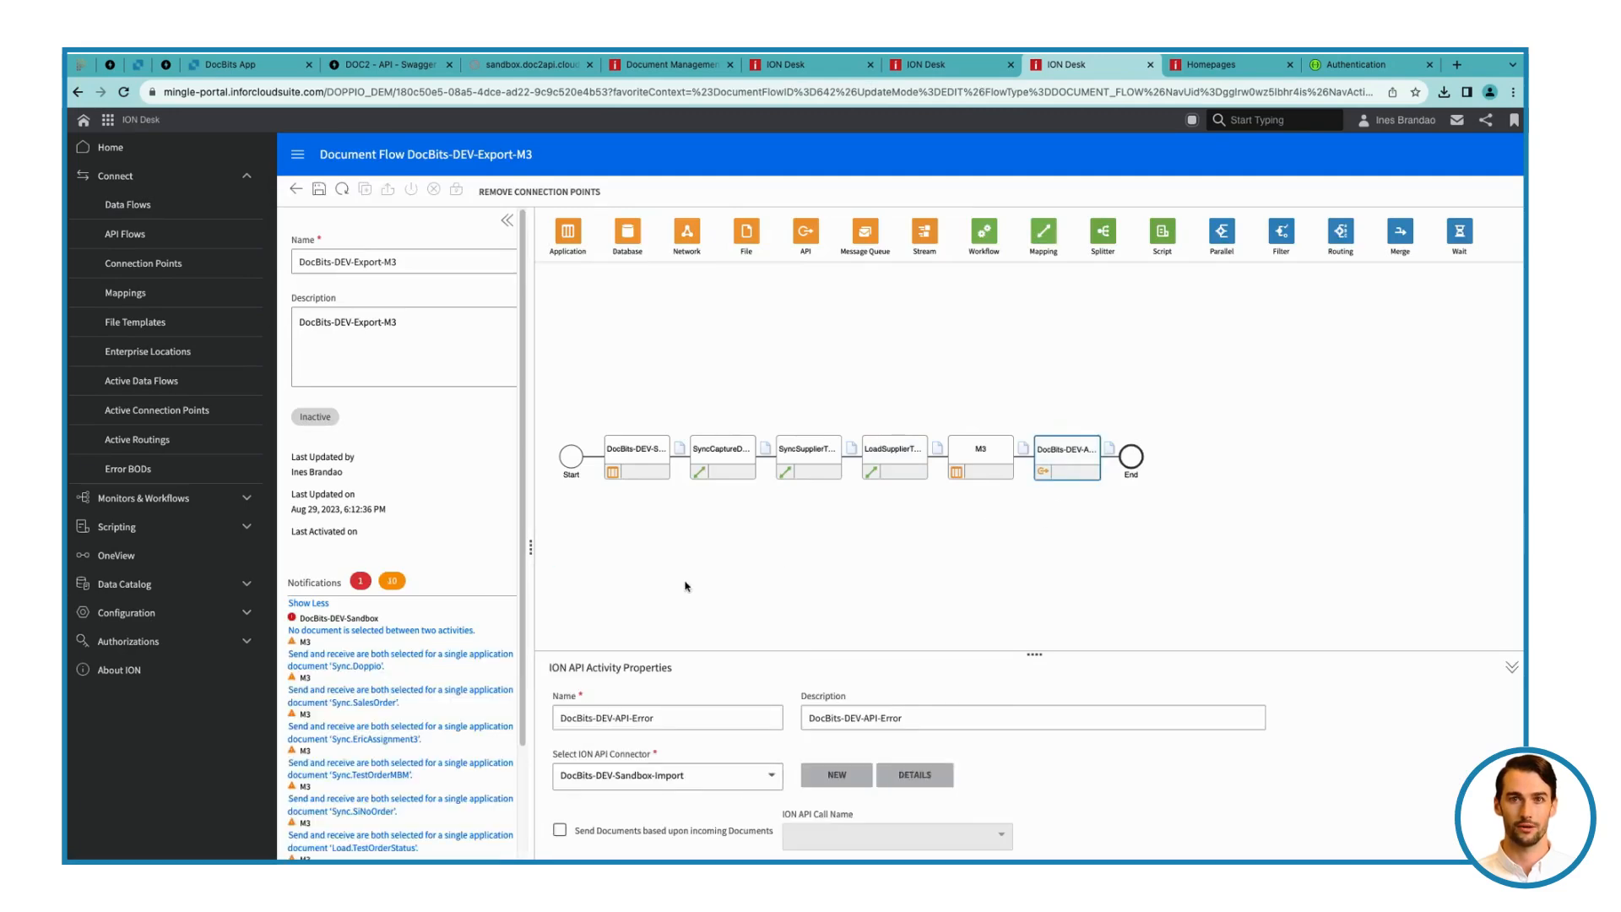
left_click(319, 190)
left_click(409, 194)
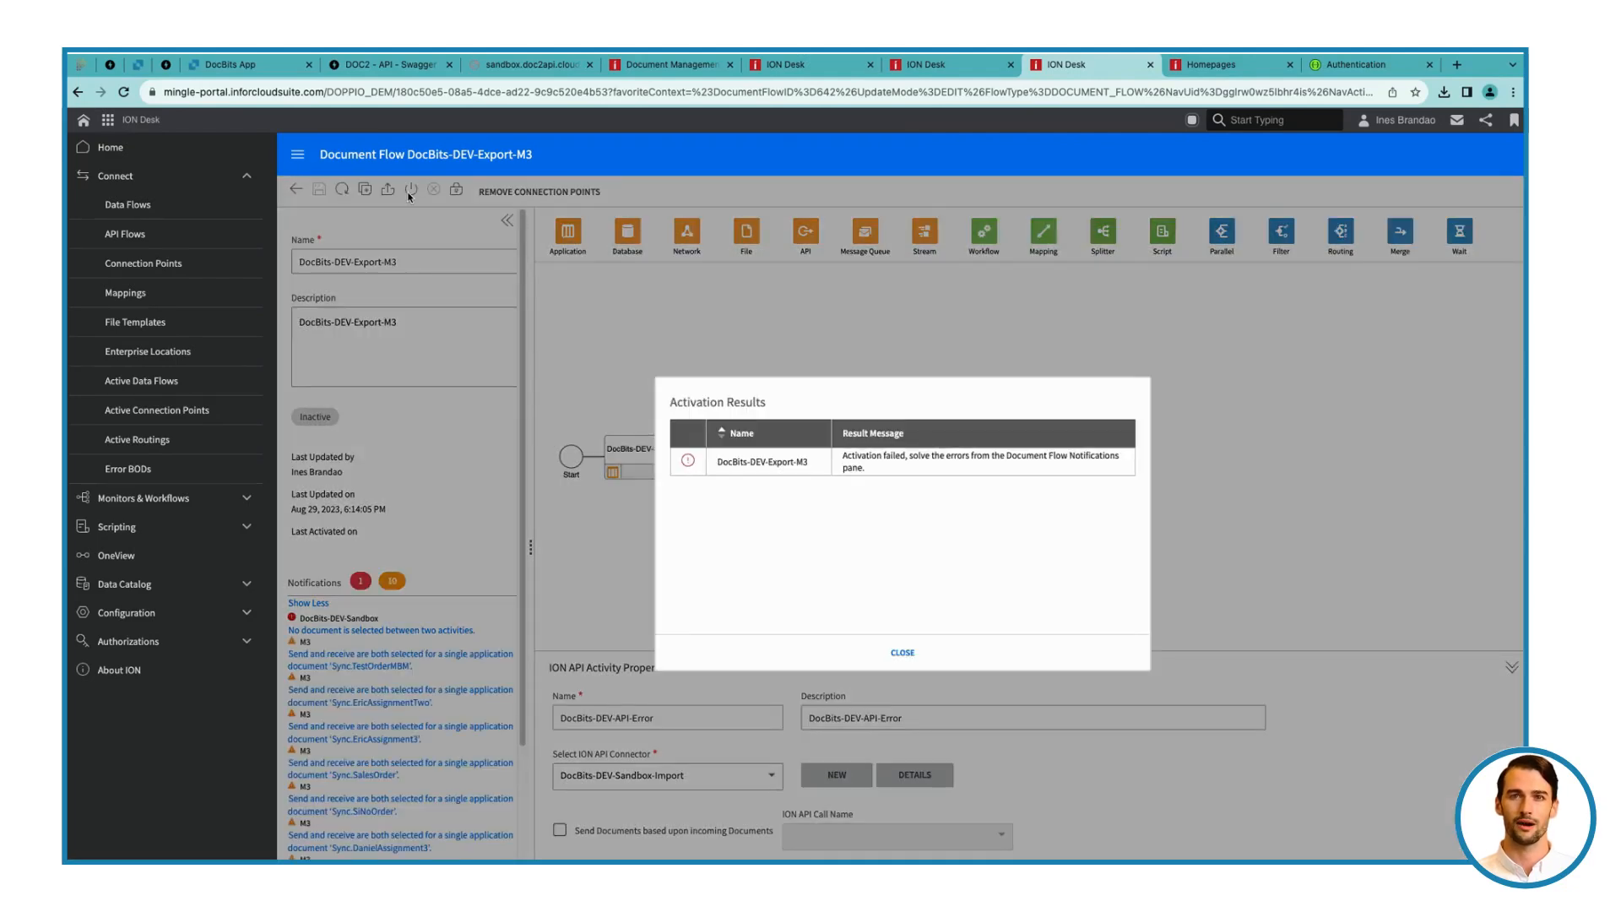
left_click(903, 652)
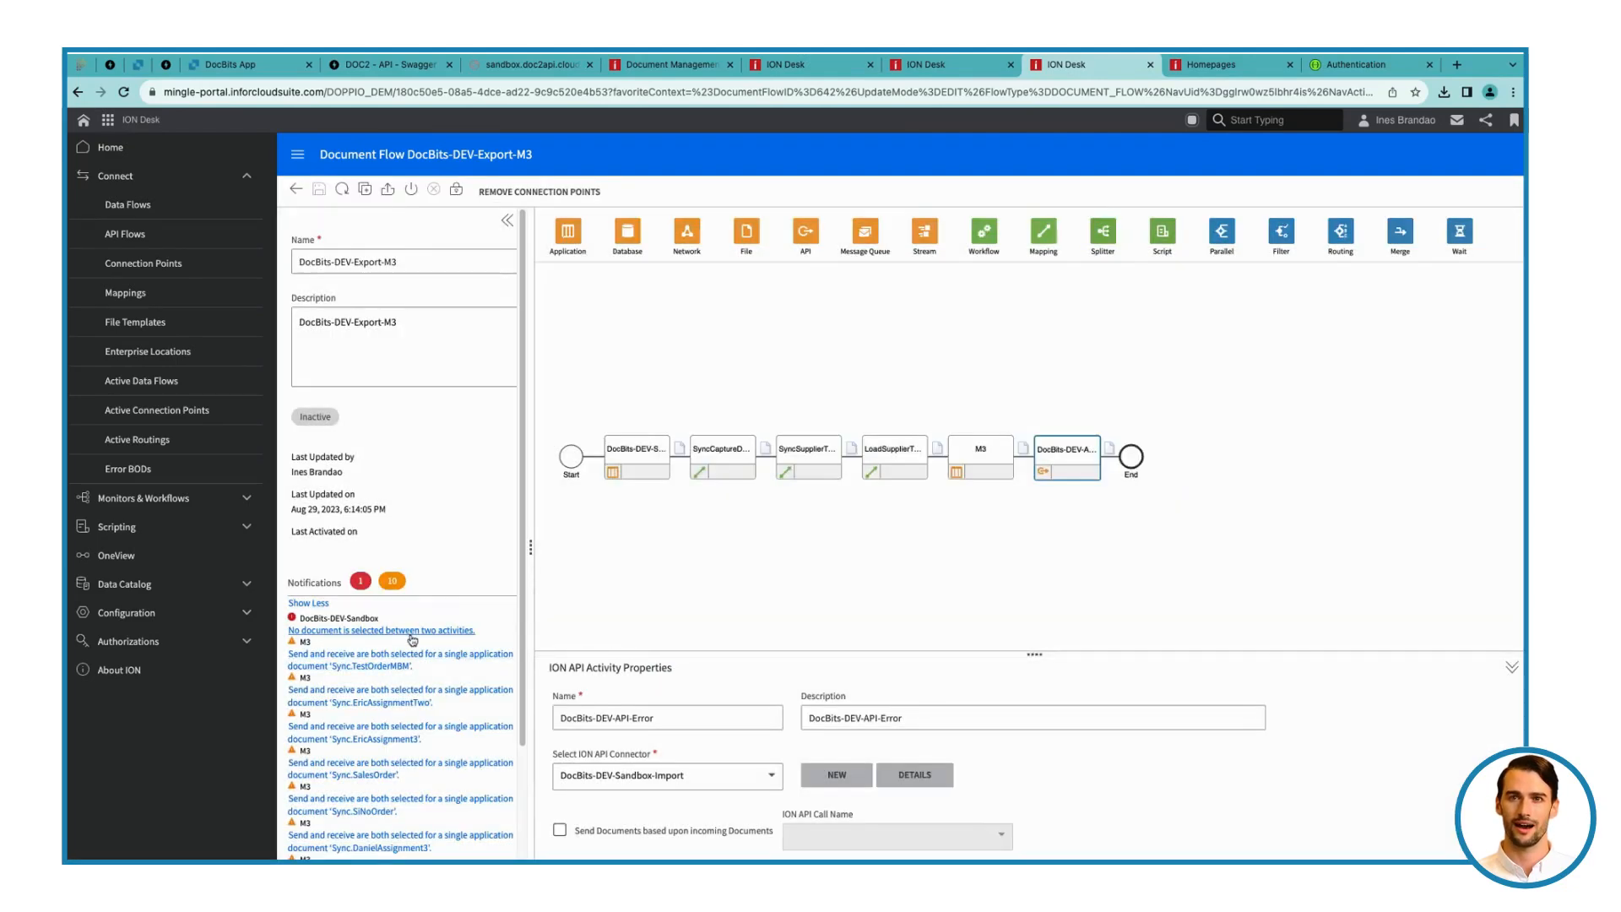
Add the Sync.CaptureDocument document between the DocBits-DEV-Sandbox activity and the first mapping, then save and activate the flow
left_click(679, 448)
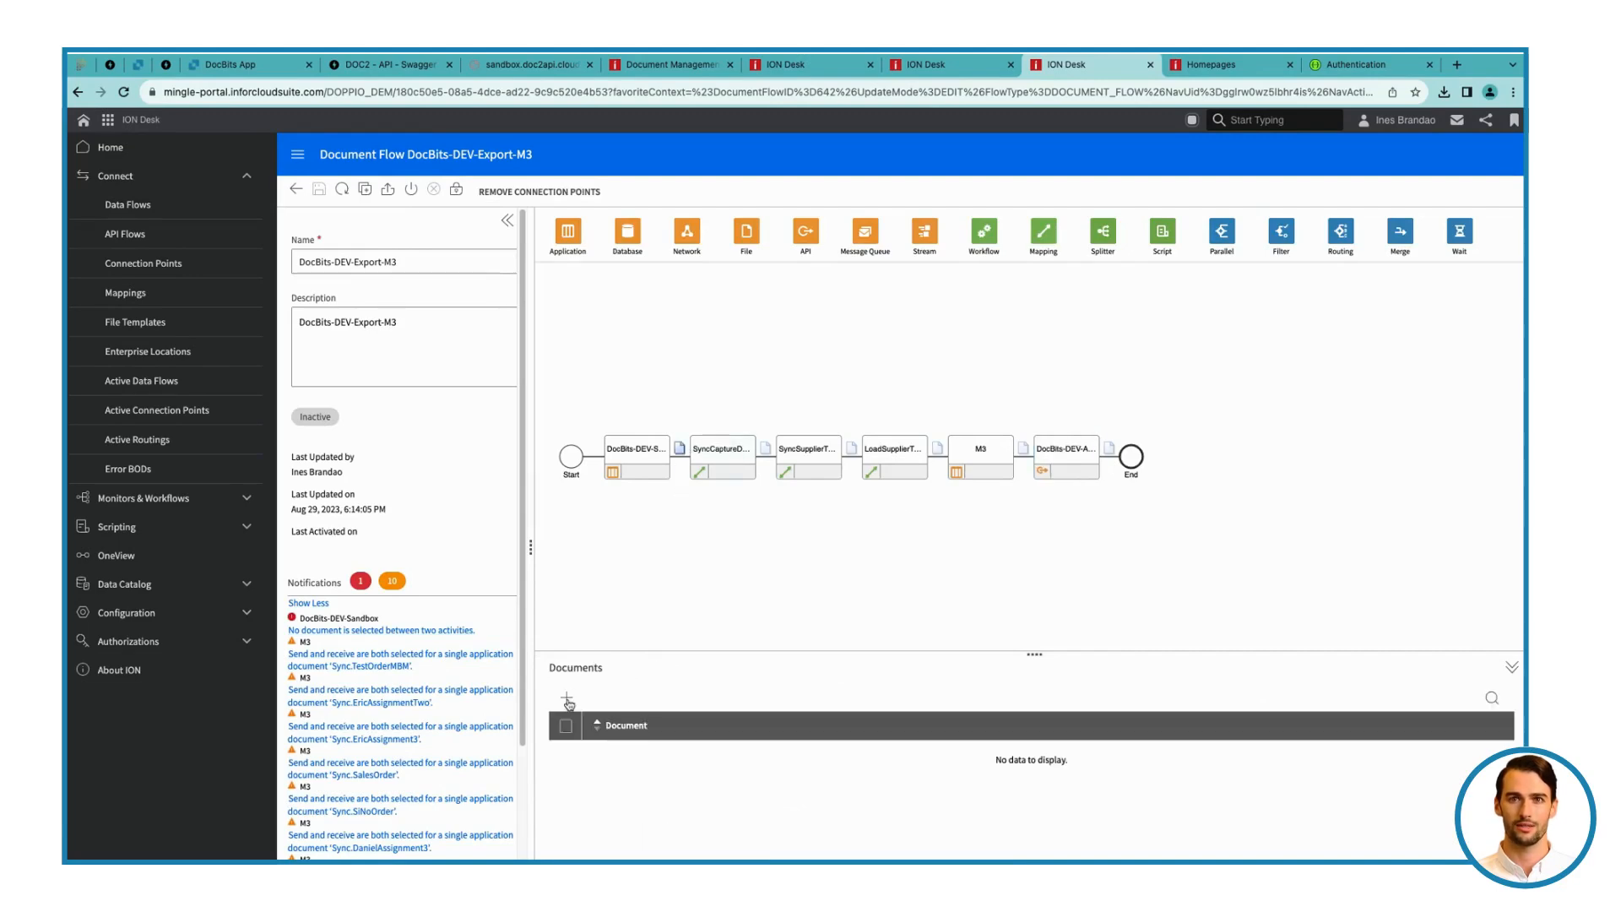
left_click(567, 697)
left_click(763, 500)
left_click(946, 694)
left_click(319, 189)
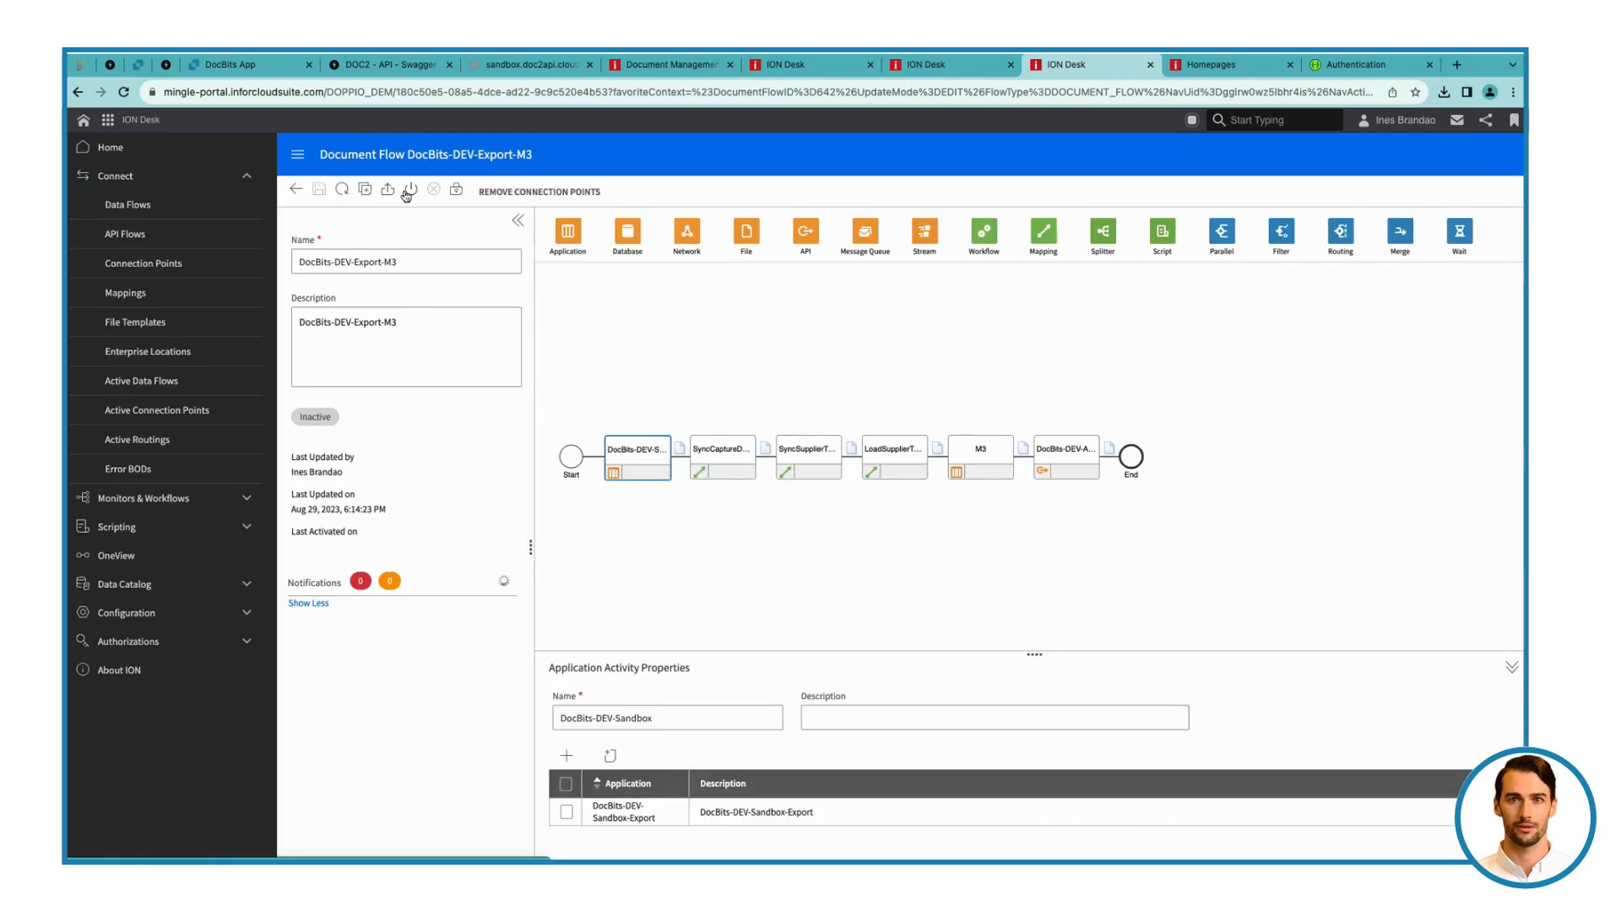
left_click(408, 190)
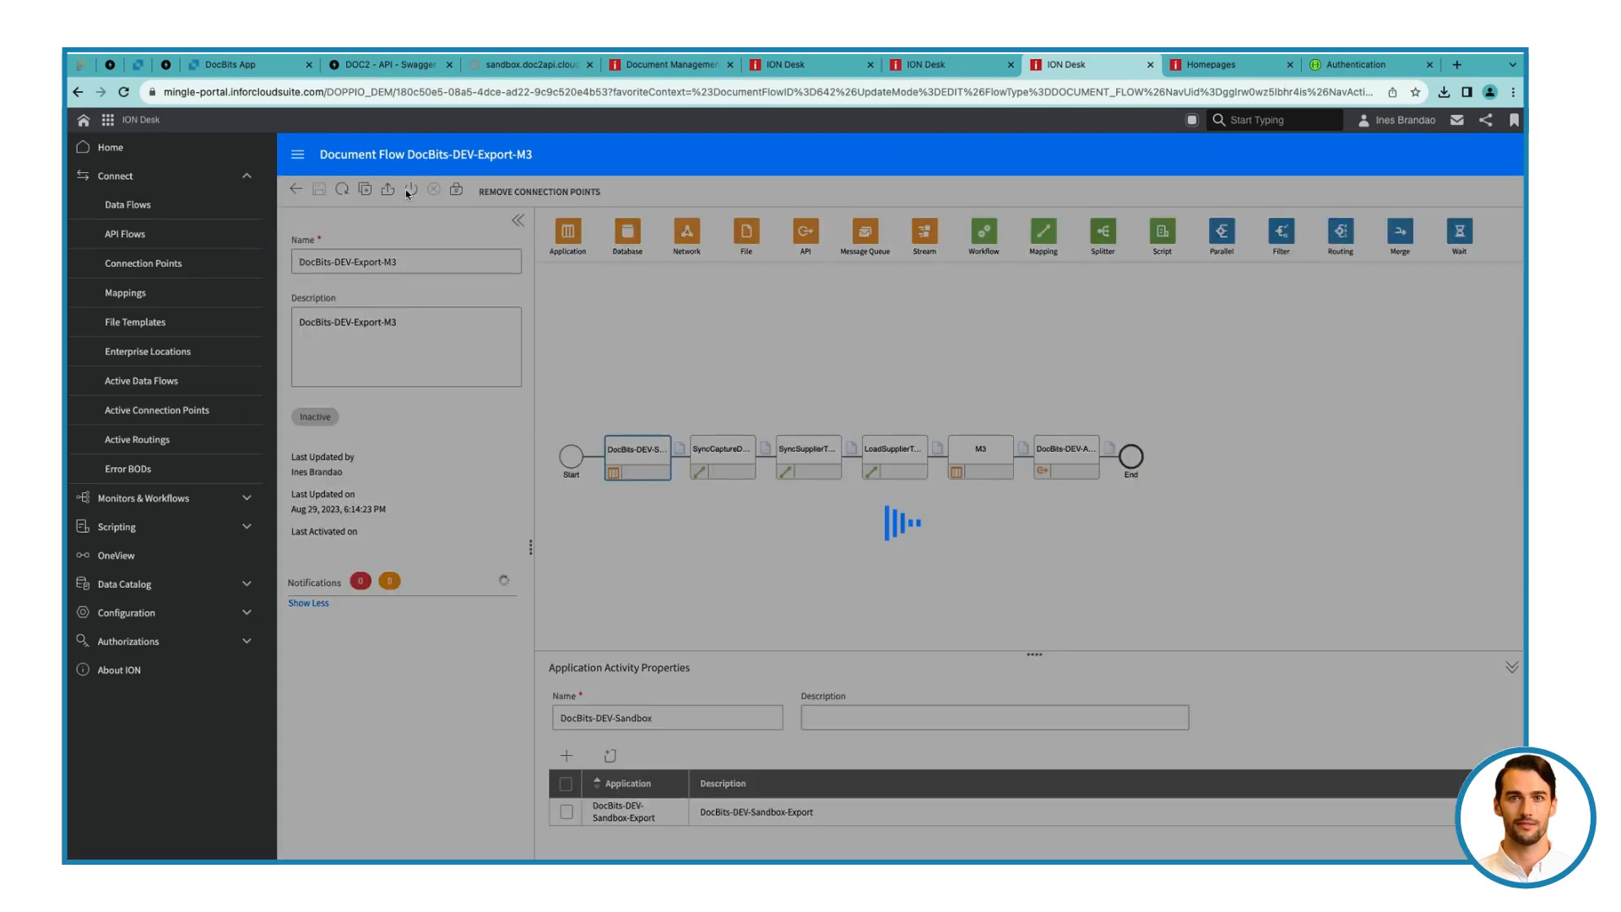